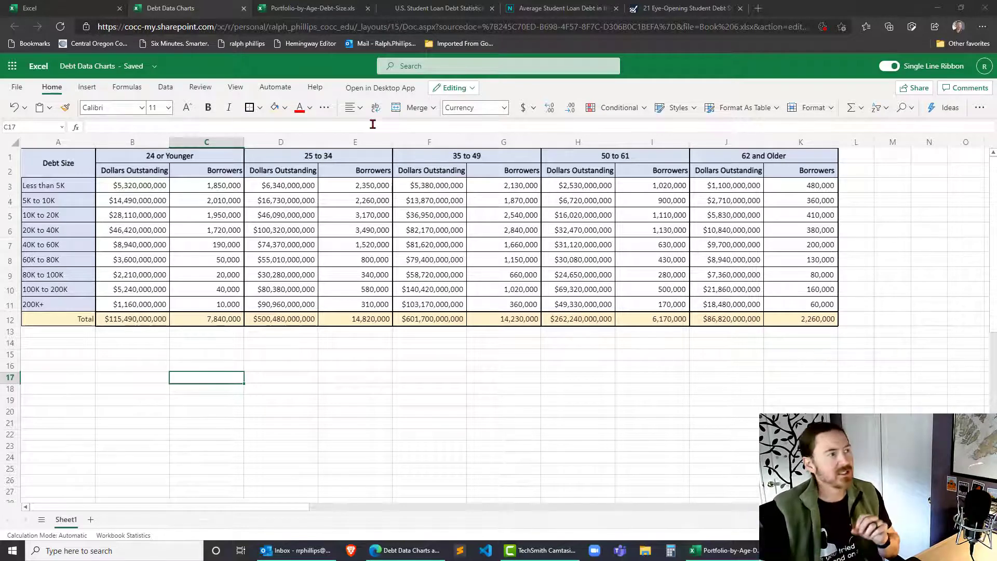
Review the original loan portfolio data and example pie charts, then return to the Debt Data Charts workbook
click(303, 9)
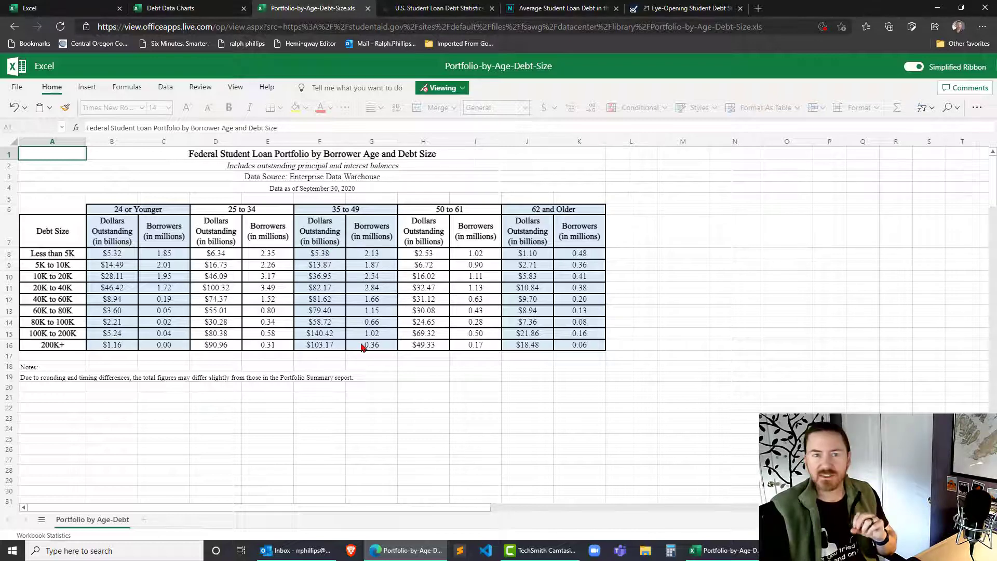
click(198, 8)
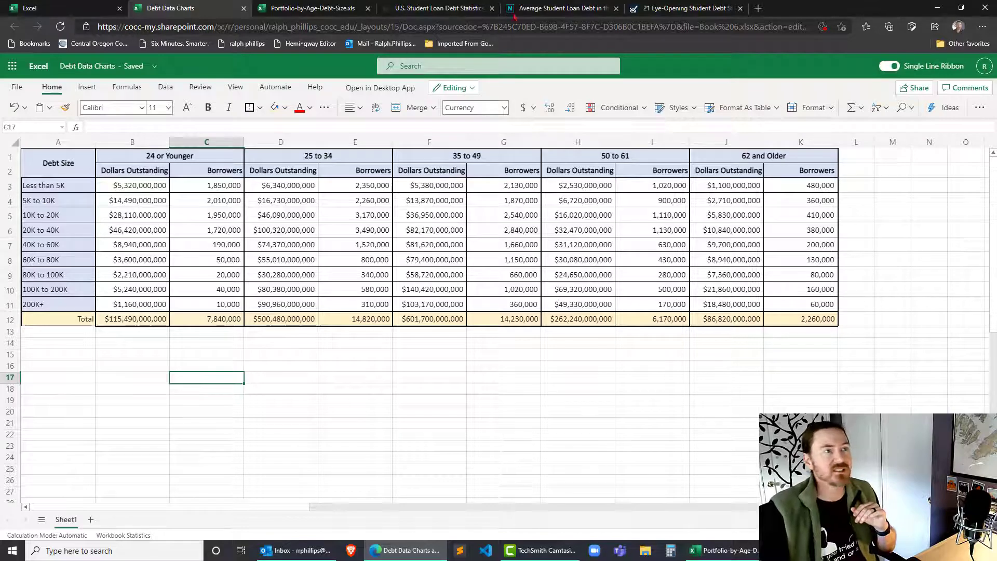
click(545, 9)
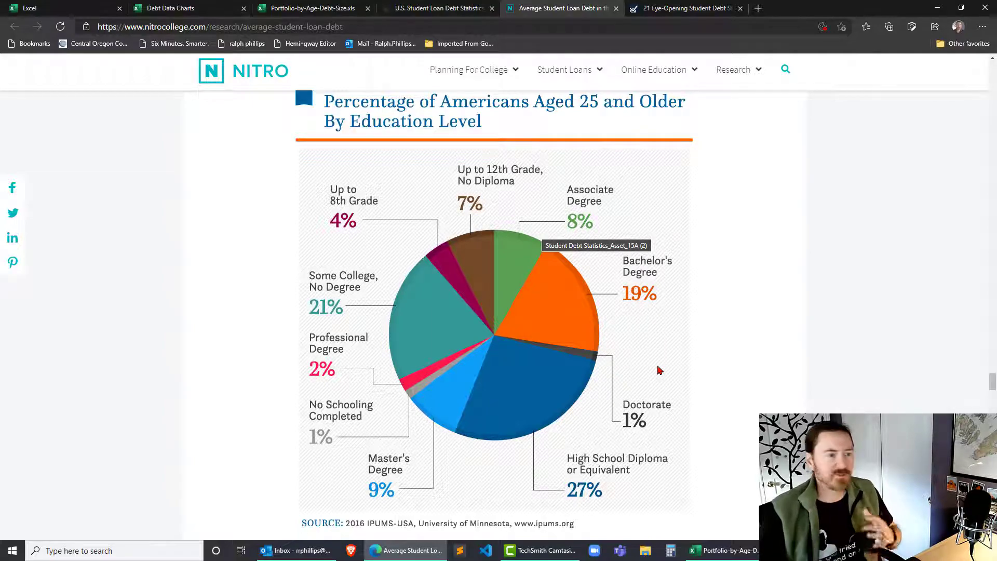
scroll(658, 370, up, 4)
scroll(658, 369, up, 6)
scroll(658, 370, up, 5)
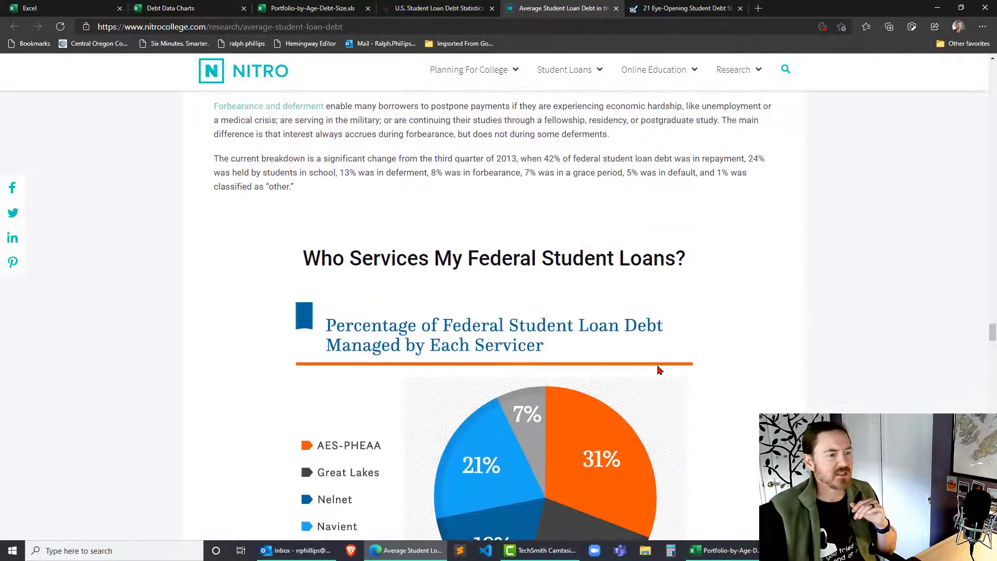
scroll(656, 365, down, 4)
scroll(658, 370, up, 2)
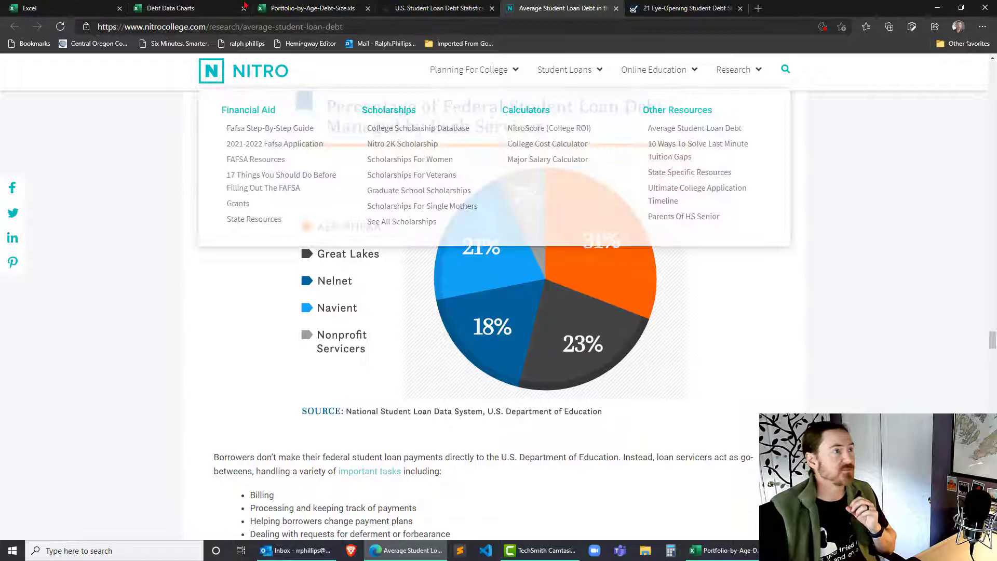
click(170, 8)
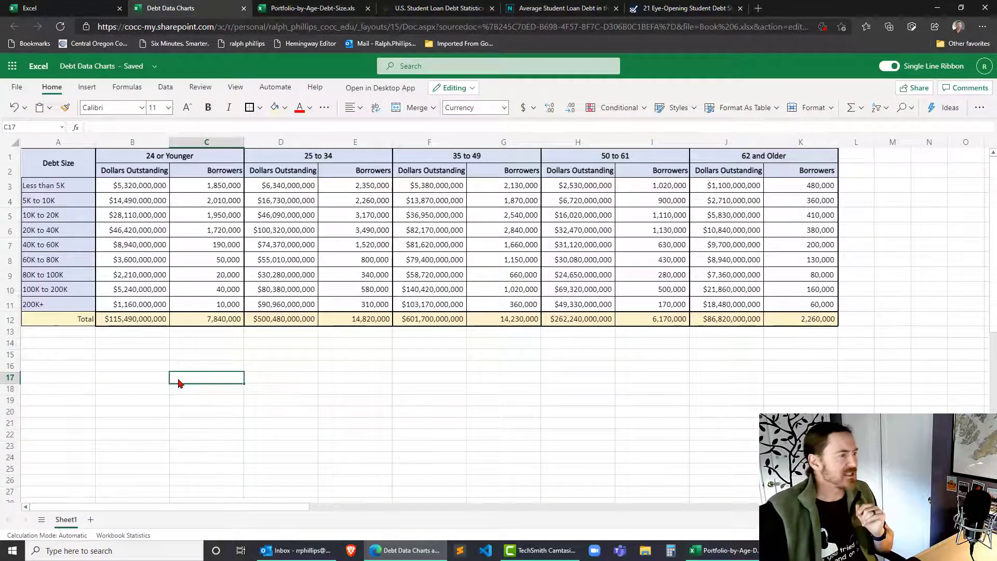
Enter a summary table in B15:C19 referencing each age-group heading and its Total row value
click(141, 367)
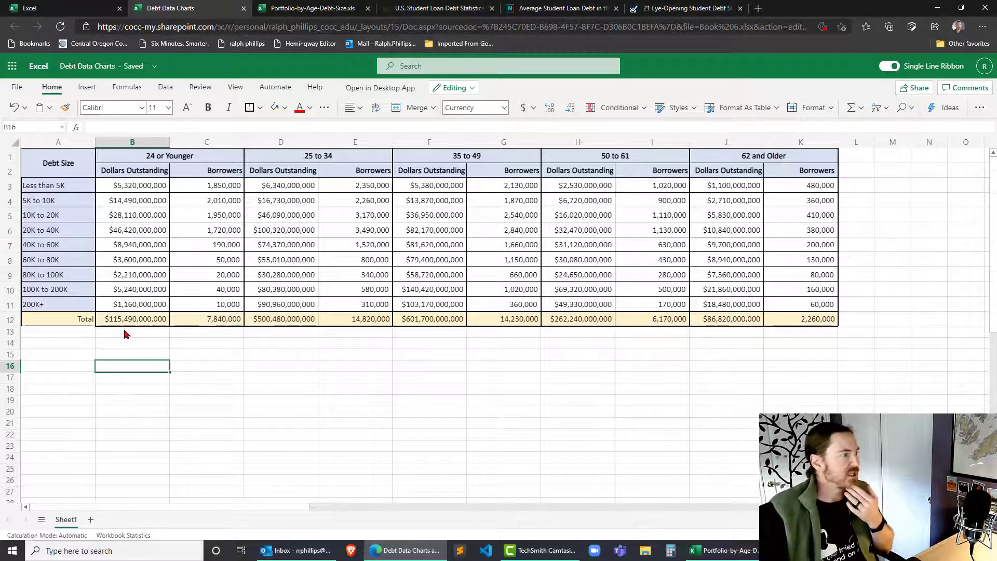
click(136, 320)
click(291, 320)
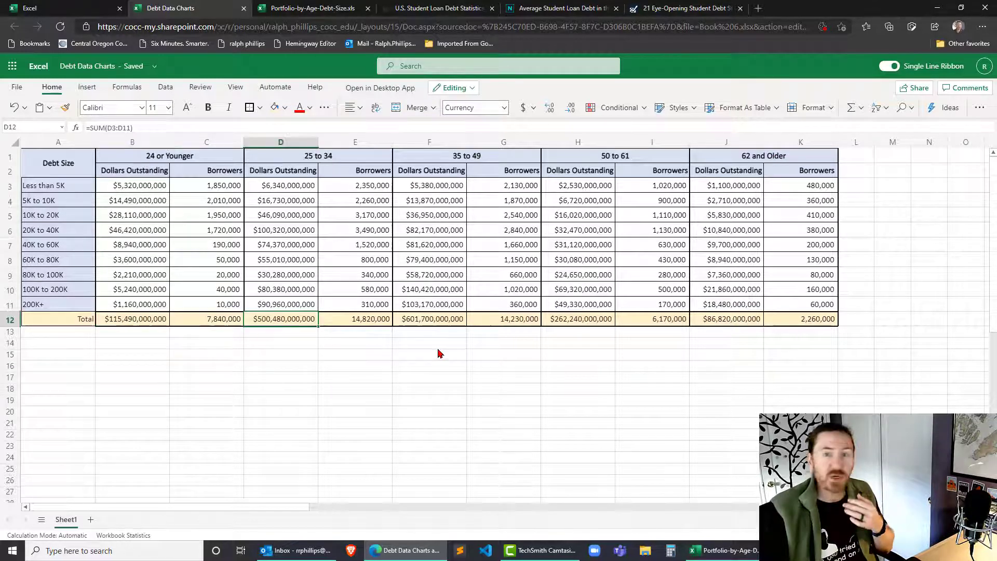
click(308, 369)
click(150, 356)
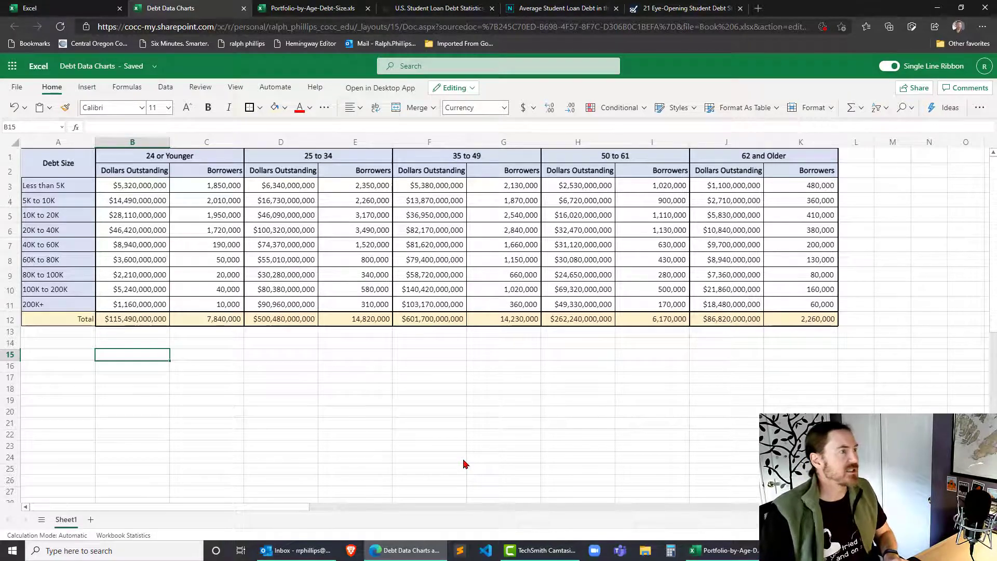
text(=B)
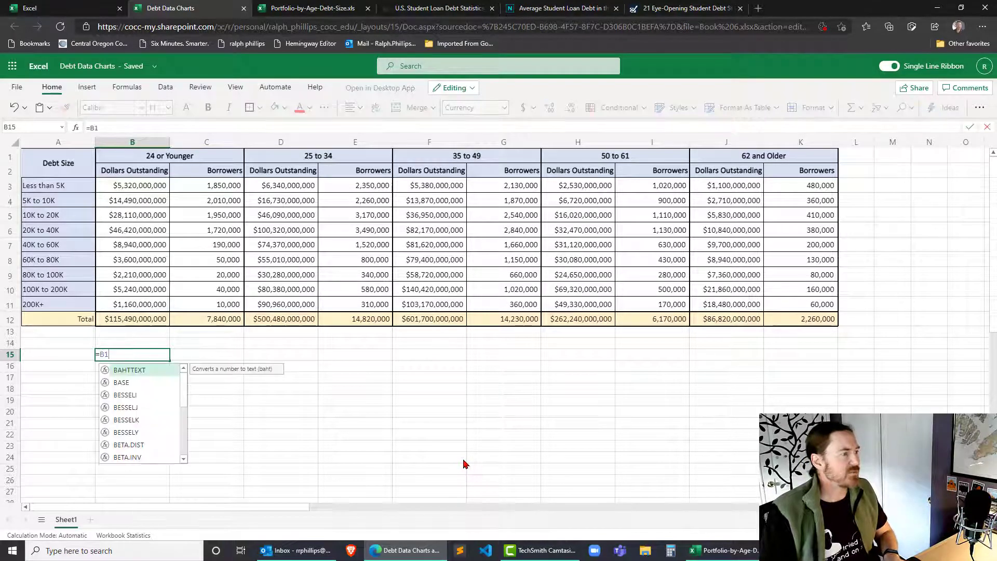
text(1)
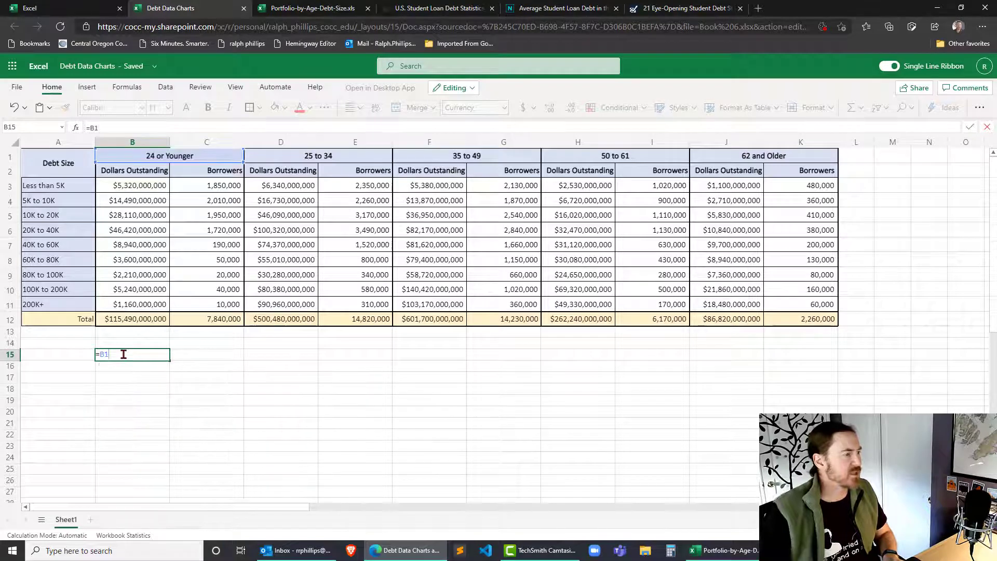
key(Return)
text(=)
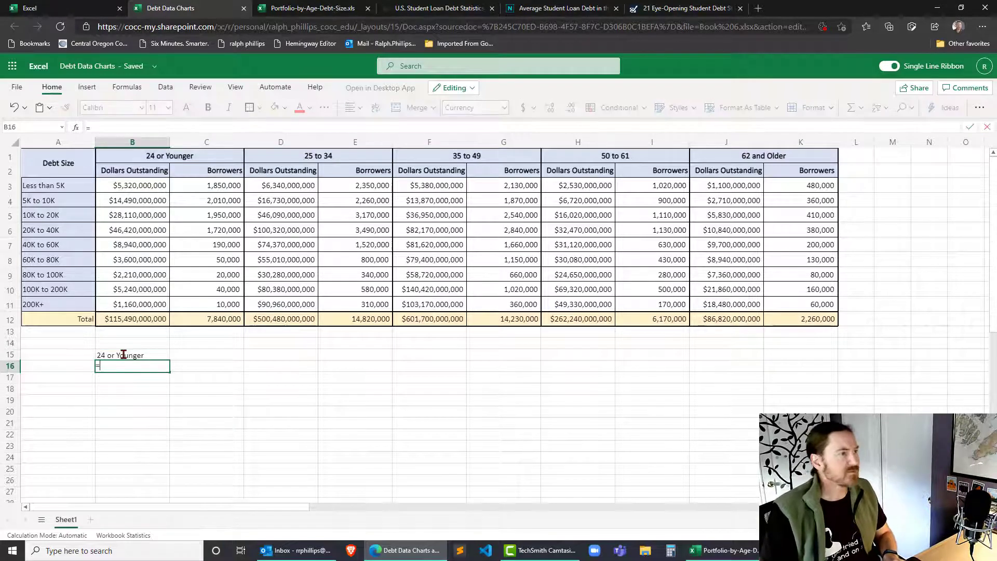
text(D1)
key(Return)
text(=F1)
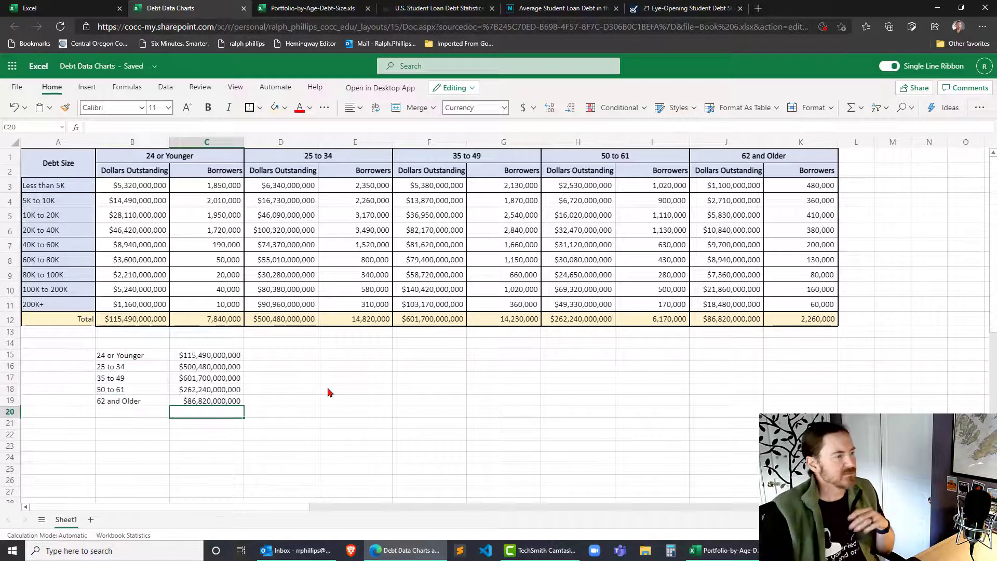
click(327, 391)
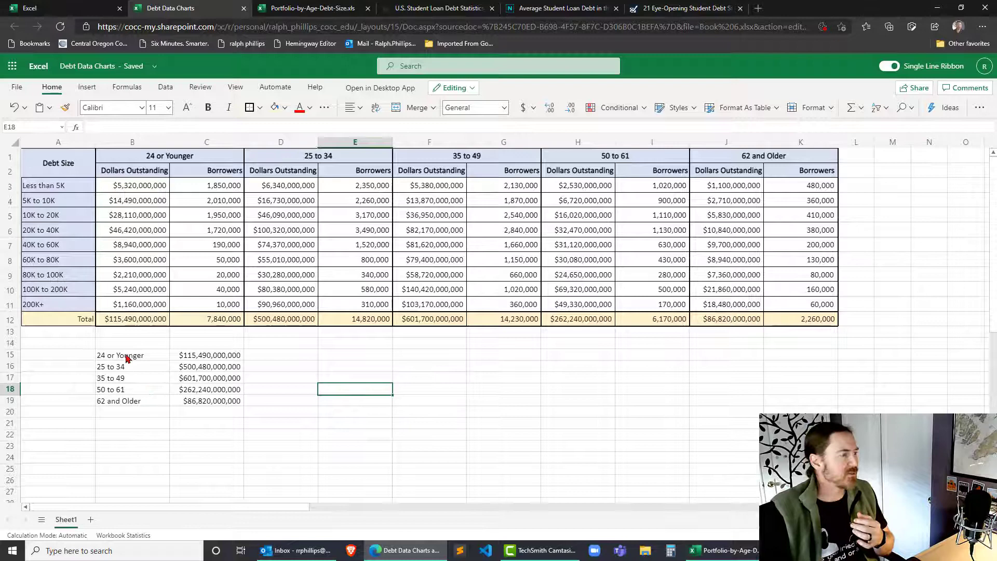
Select the age-group labels and totals in B15:C19
drag(123, 356, 192, 403)
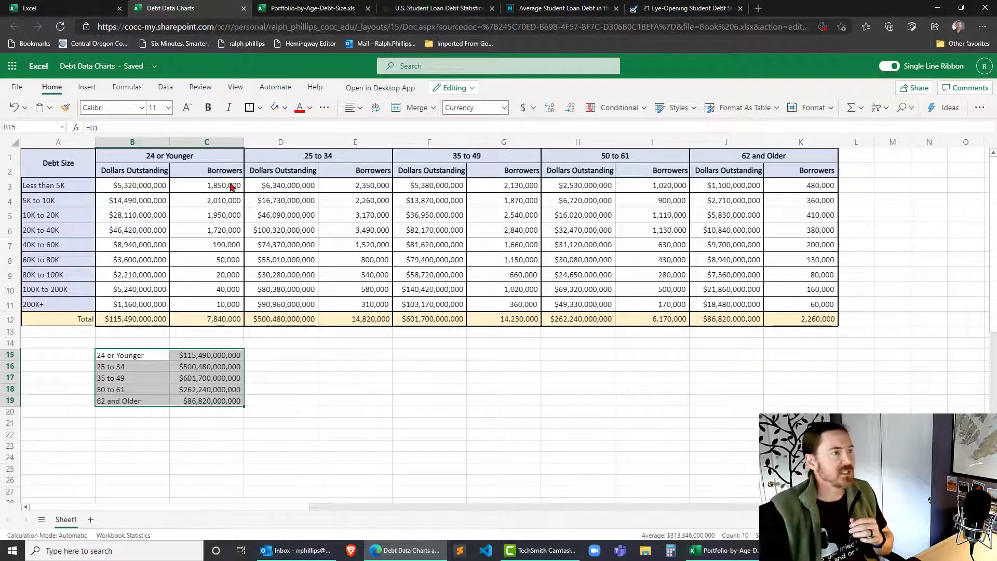
Insert a pie chart of the summary totals from the Insert chart gallery
click(79, 93)
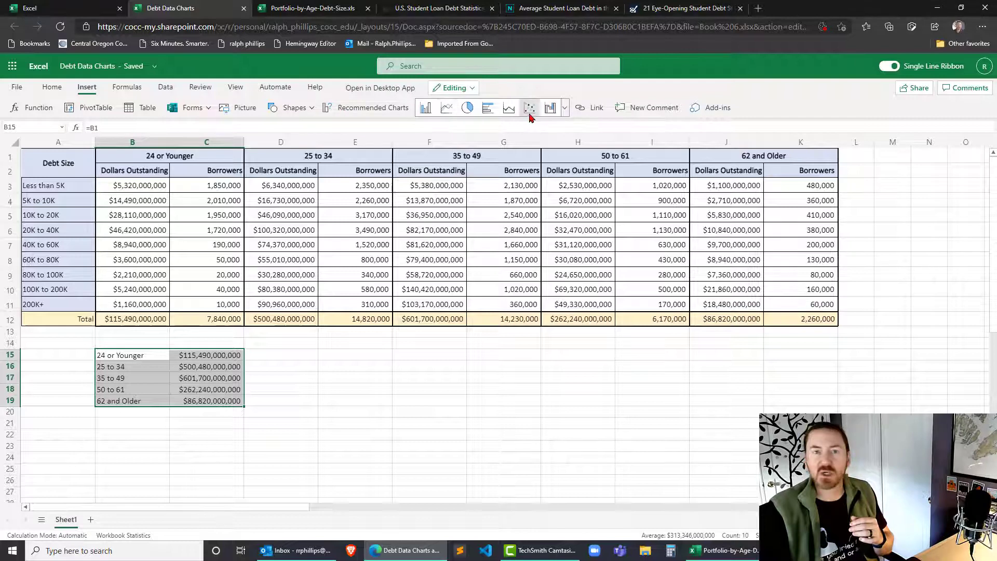
click(565, 109)
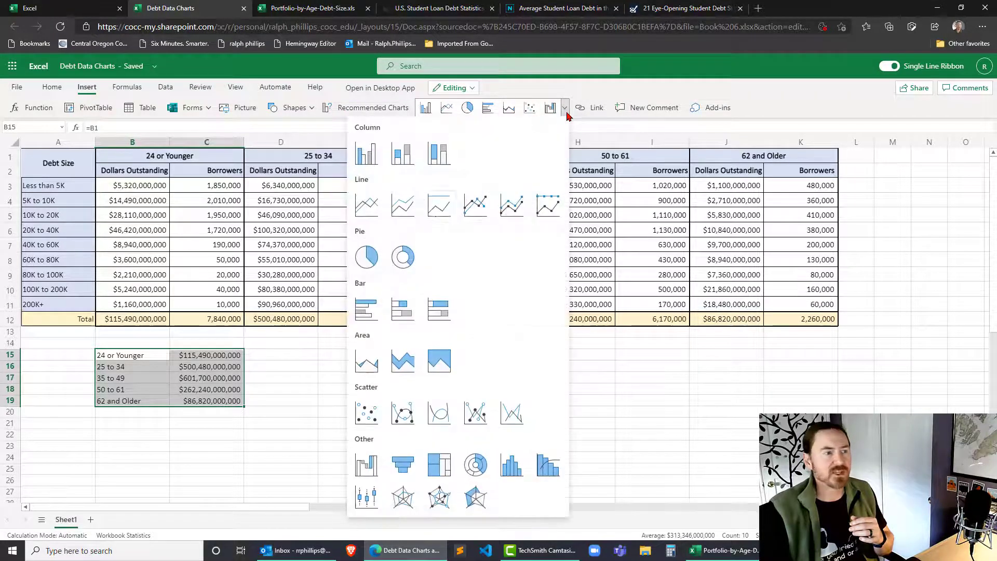
click(366, 262)
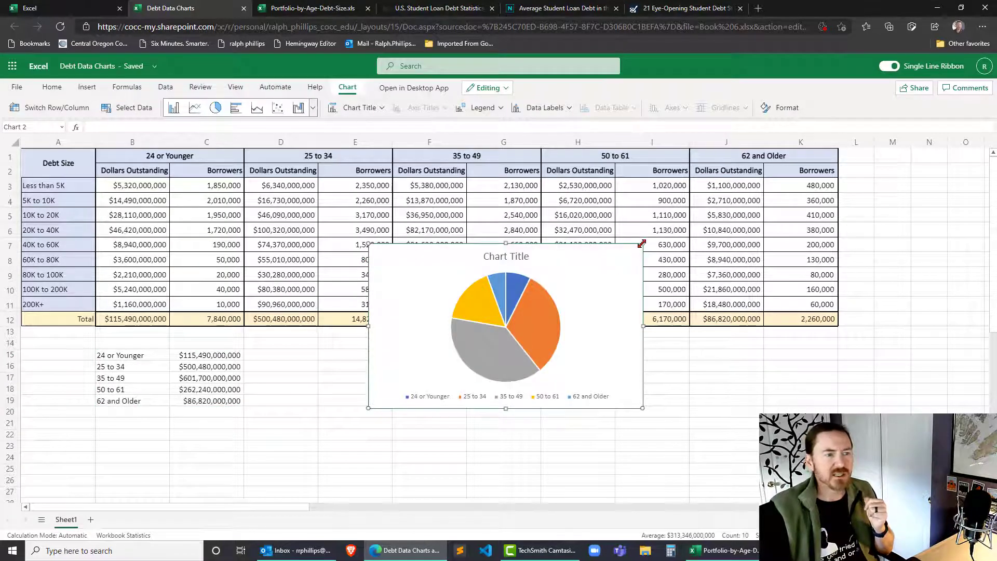
Enlarge the pie chart from its corners and position it over the main table
drag(640, 244, 807, 165)
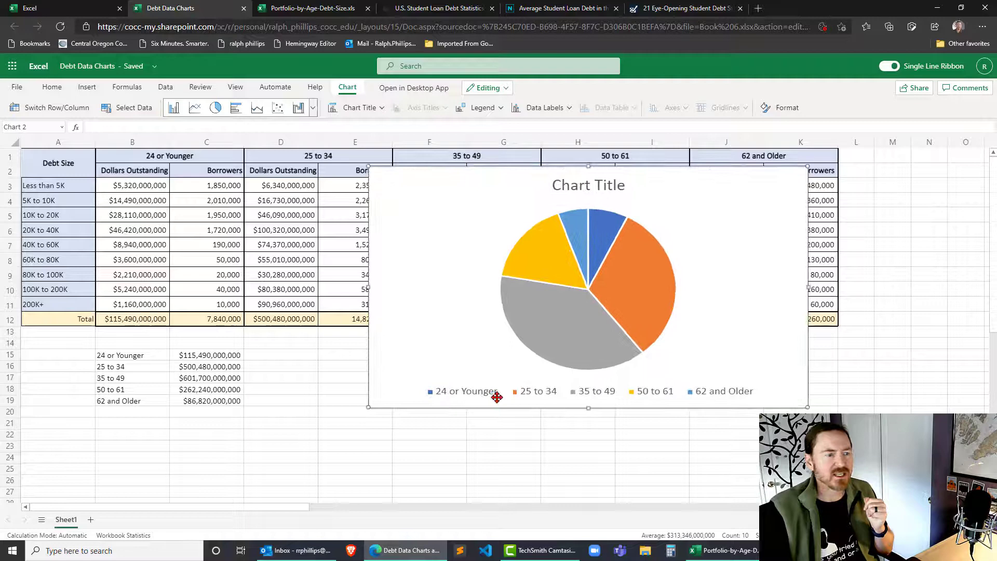
drag(368, 407, 312, 453)
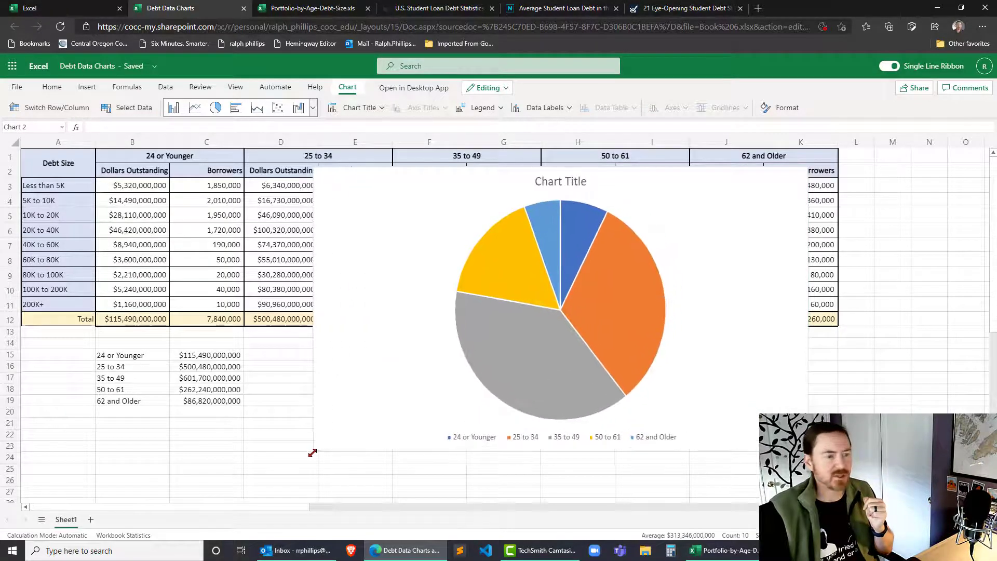
mouse_move(436, 202)
mouse_down()
mouse_move(376, 190)
mouse_move(383, 171)
mouse_up()
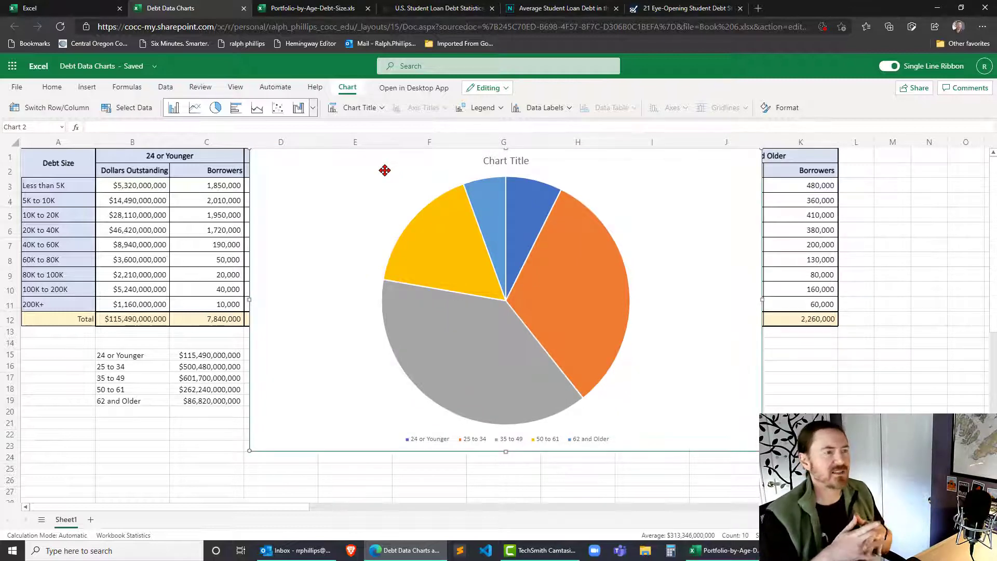
drag(384, 170, 391, 185)
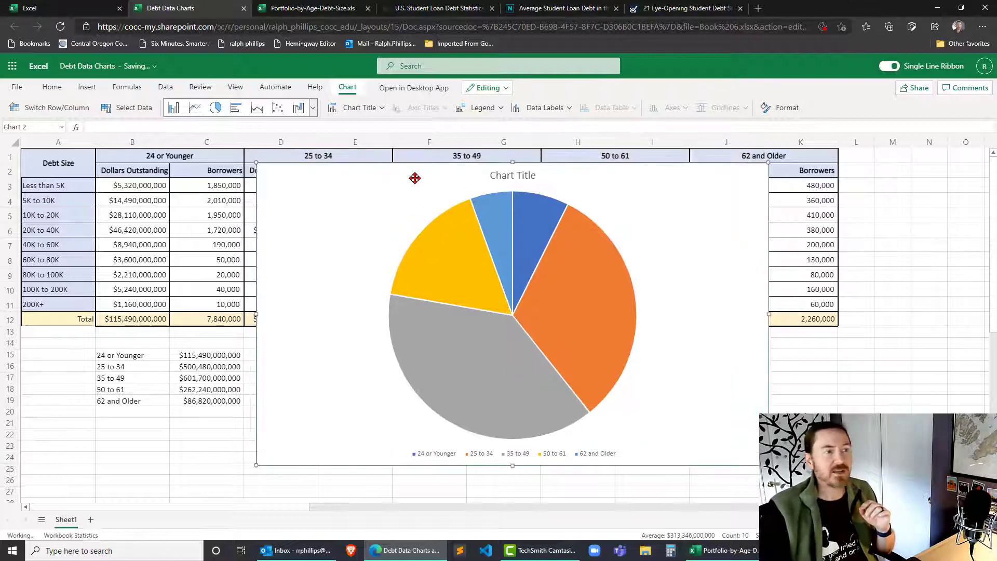
Place the chart title above the pie and set it to "Student Loan Dollars Outstanding by Age Group"
click(363, 108)
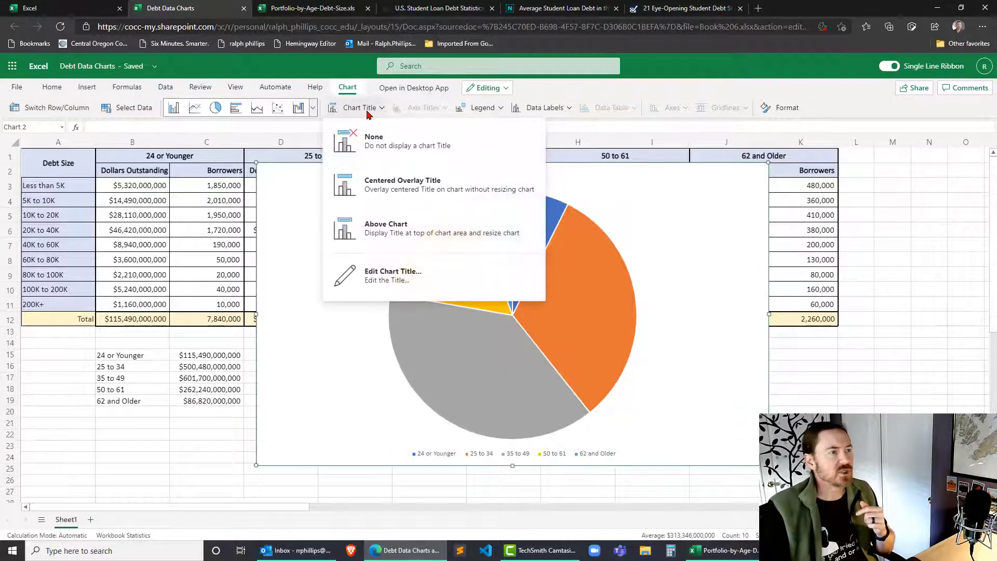
click(404, 232)
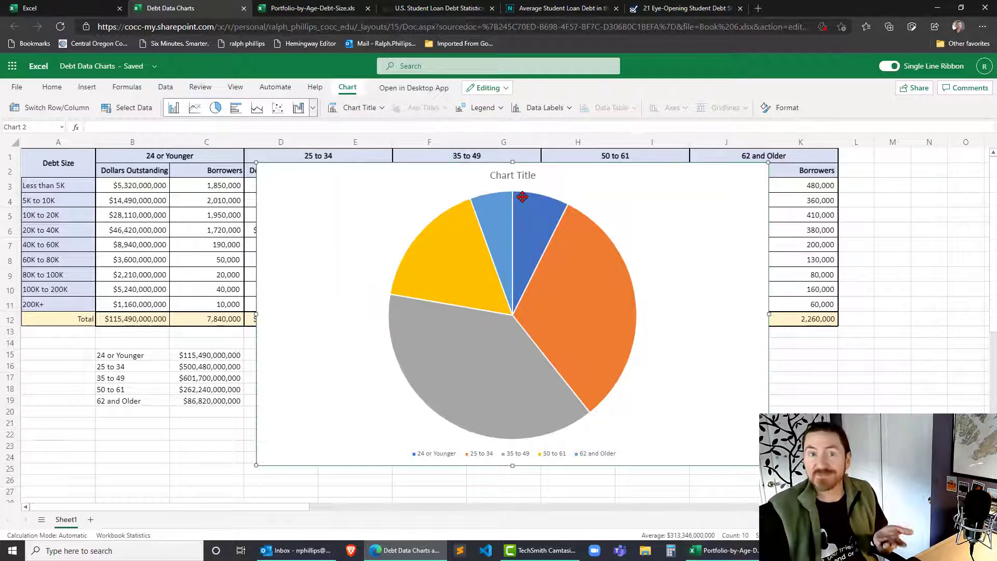
click(364, 108)
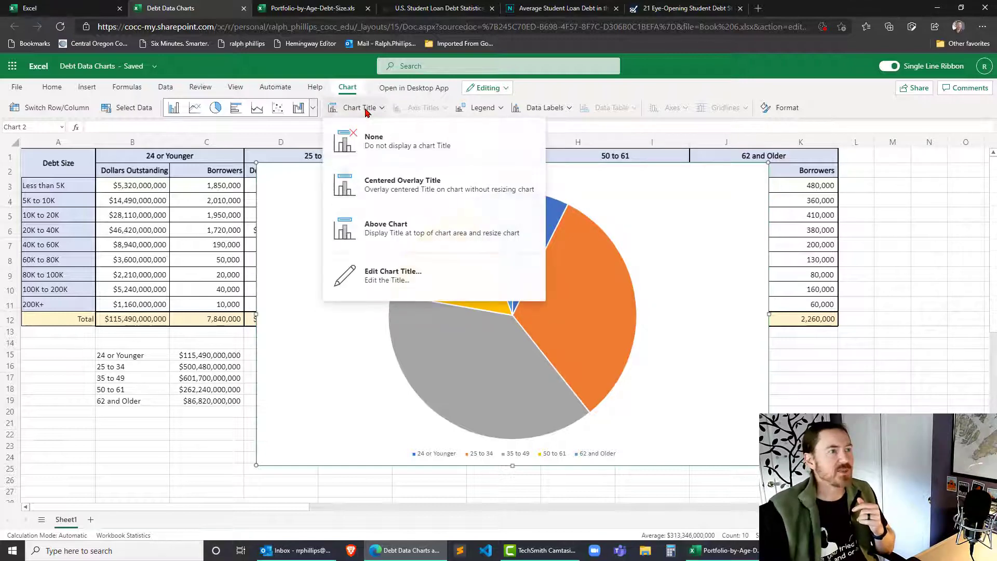
click(387, 277)
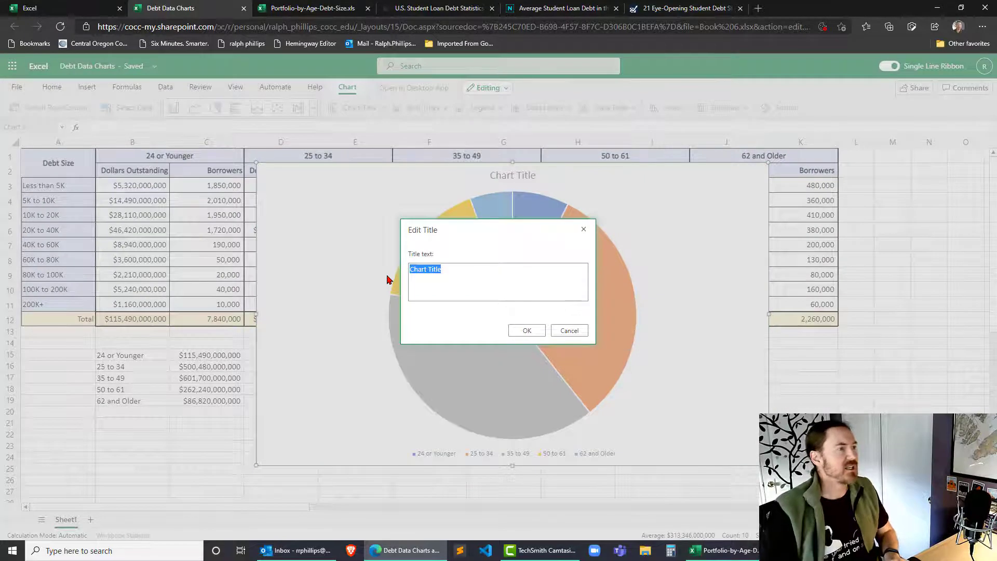
text(St)
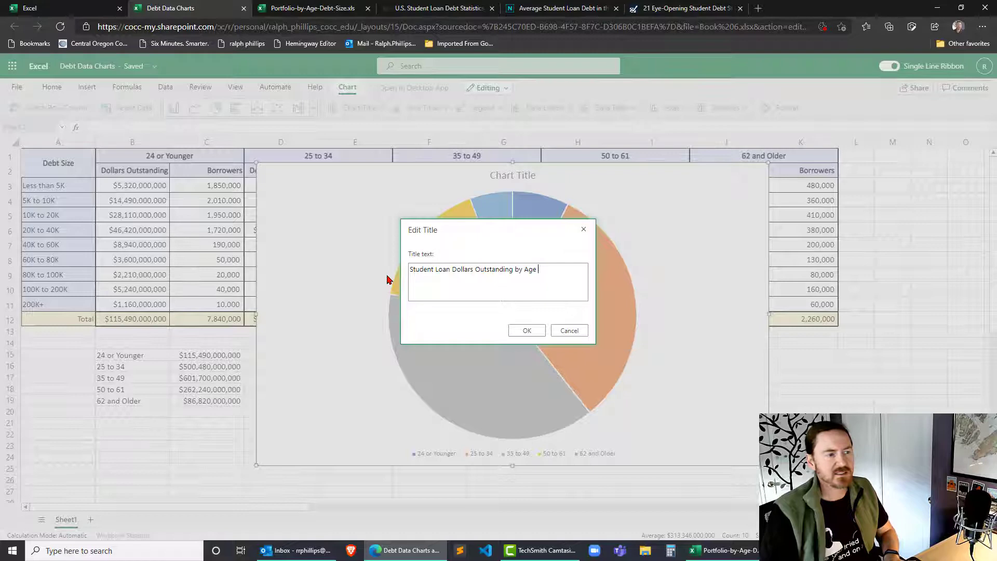
text(Group)
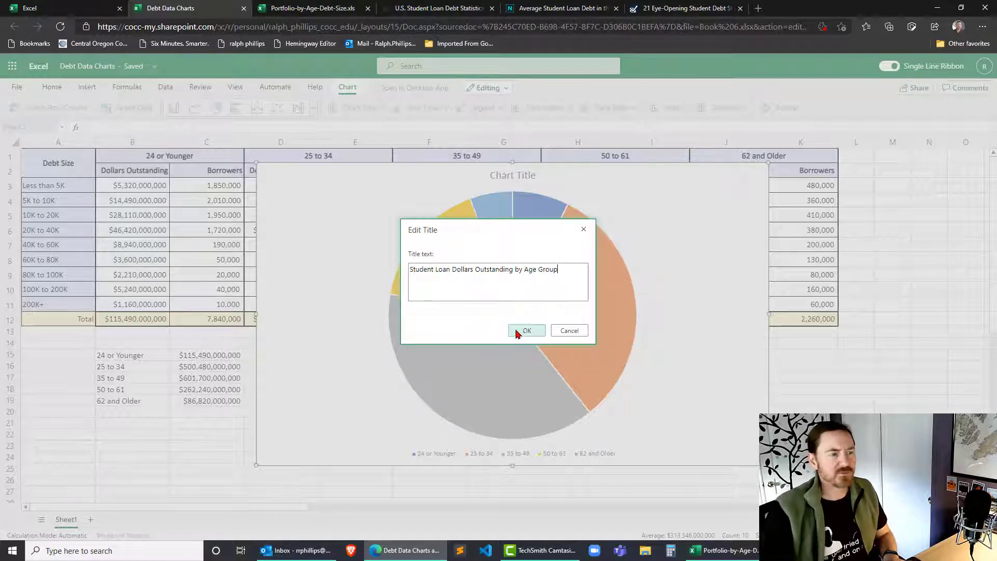
click(526, 330)
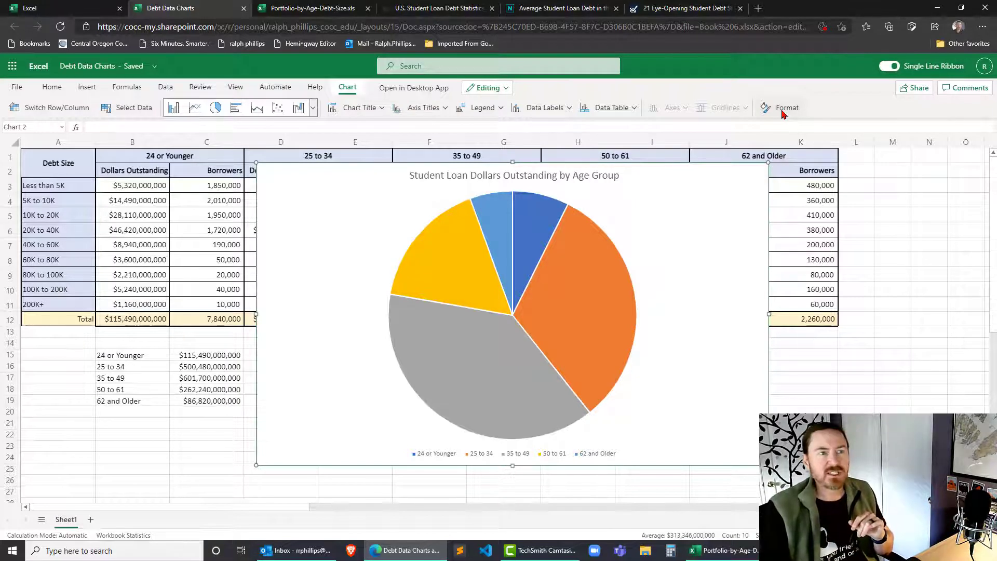
In the Format pane set the legend font size to 18 and its position to Left
click(782, 111)
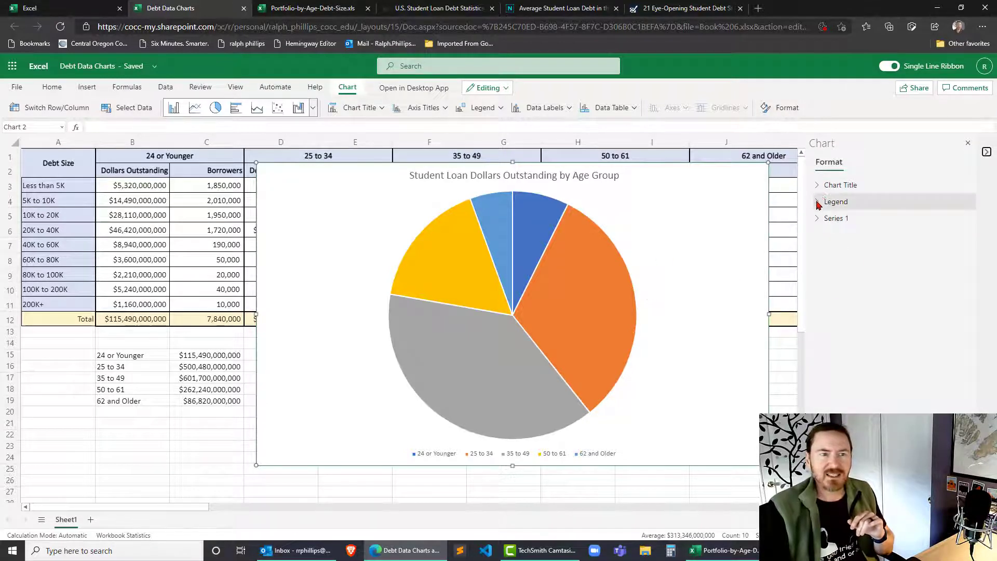
click(818, 204)
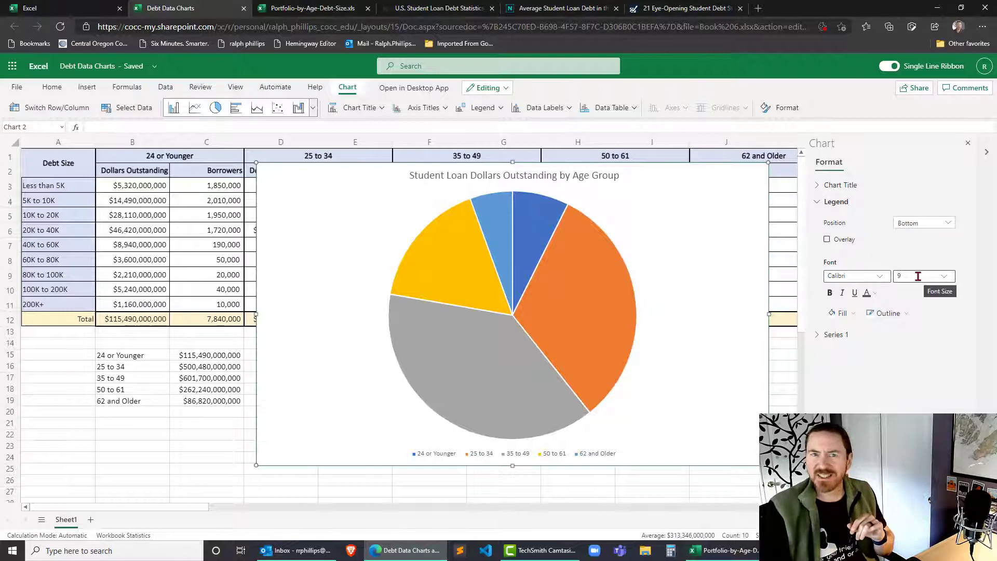
click(944, 284)
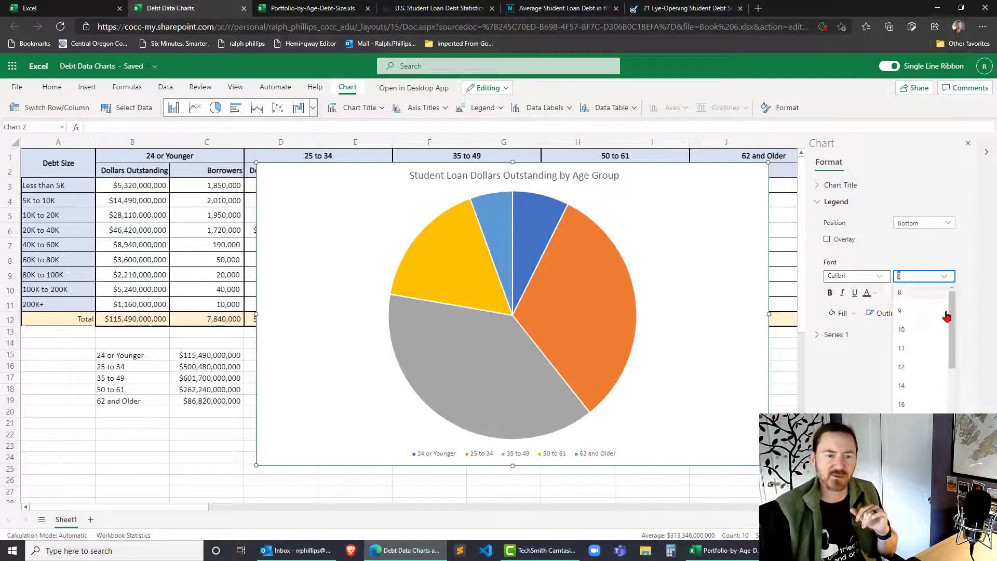
text(18)
key(Return)
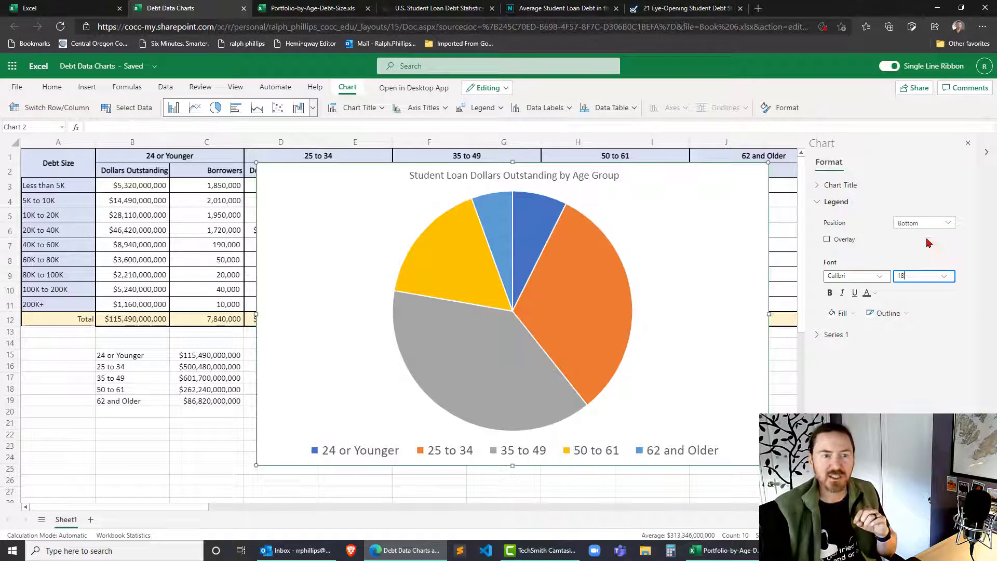
click(943, 226)
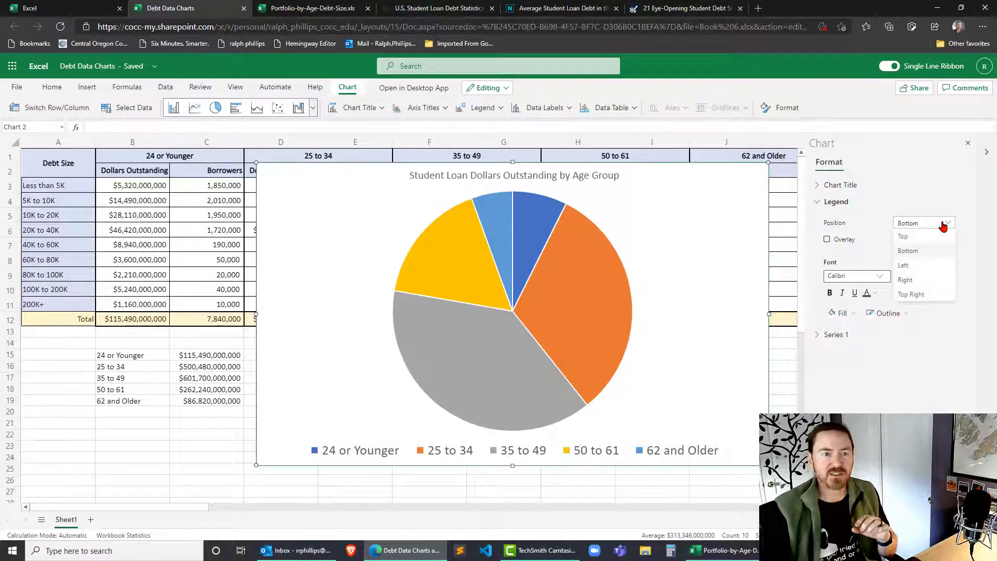
click(904, 265)
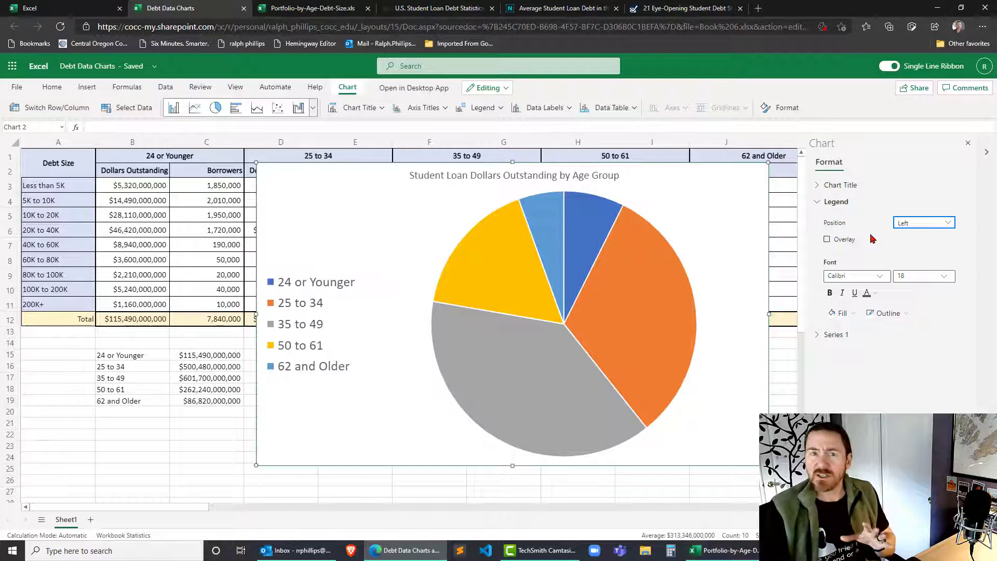
Add data labels centered on each pie slice from the Data Labels dropdown
click(566, 108)
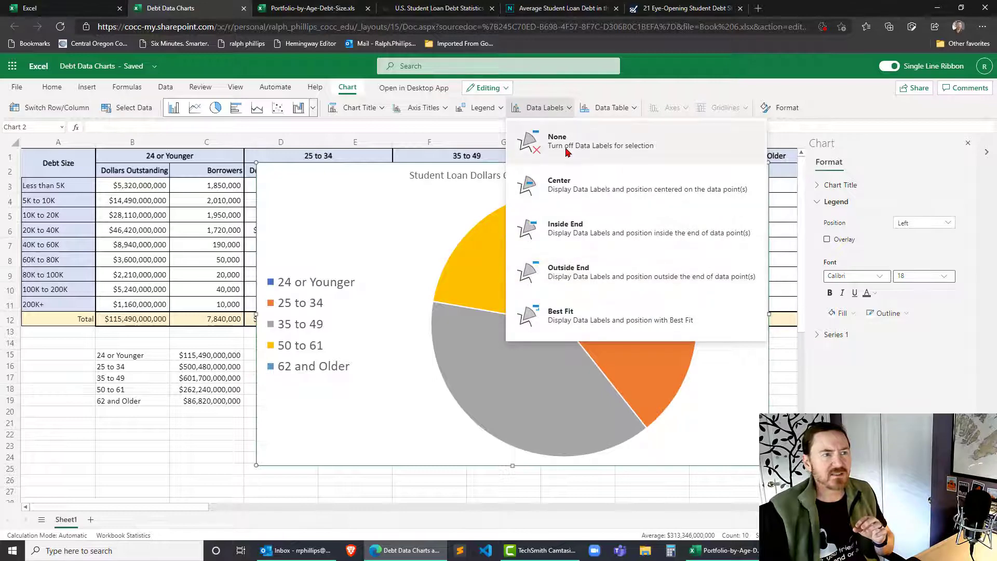
click(612, 152)
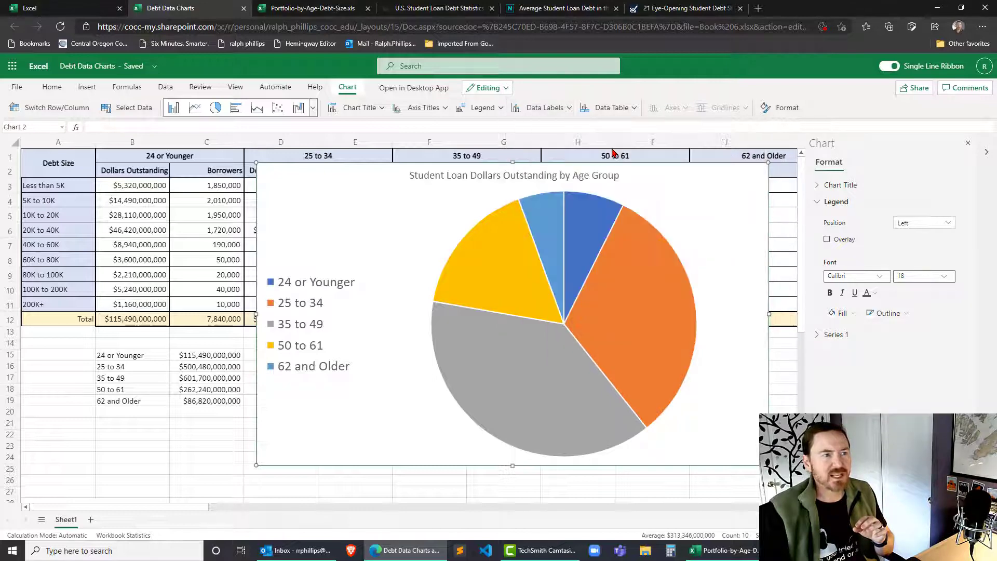
click(547, 109)
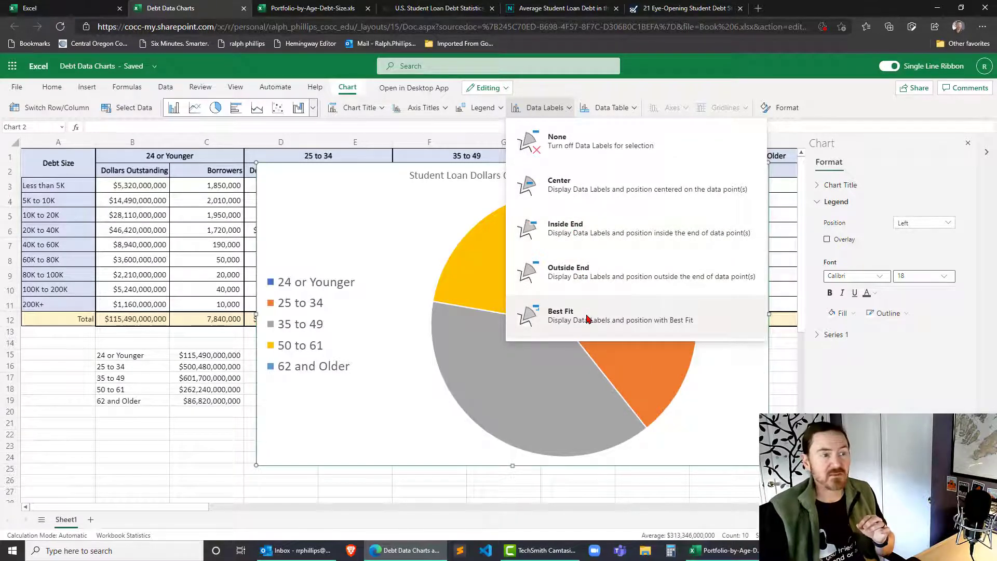
click(578, 187)
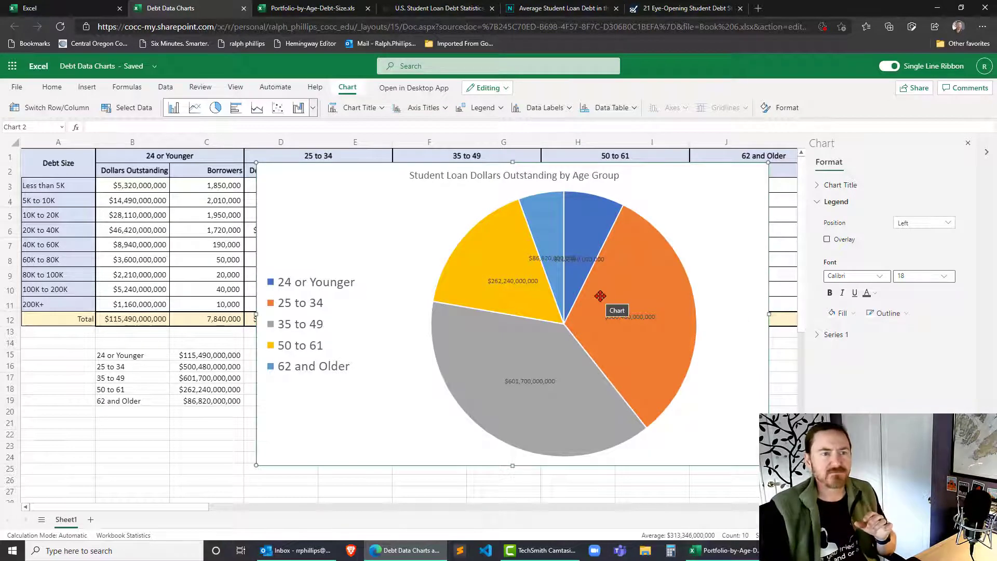
In Series 1 Data Labels enlarge the label font and colour the text white
click(817, 335)
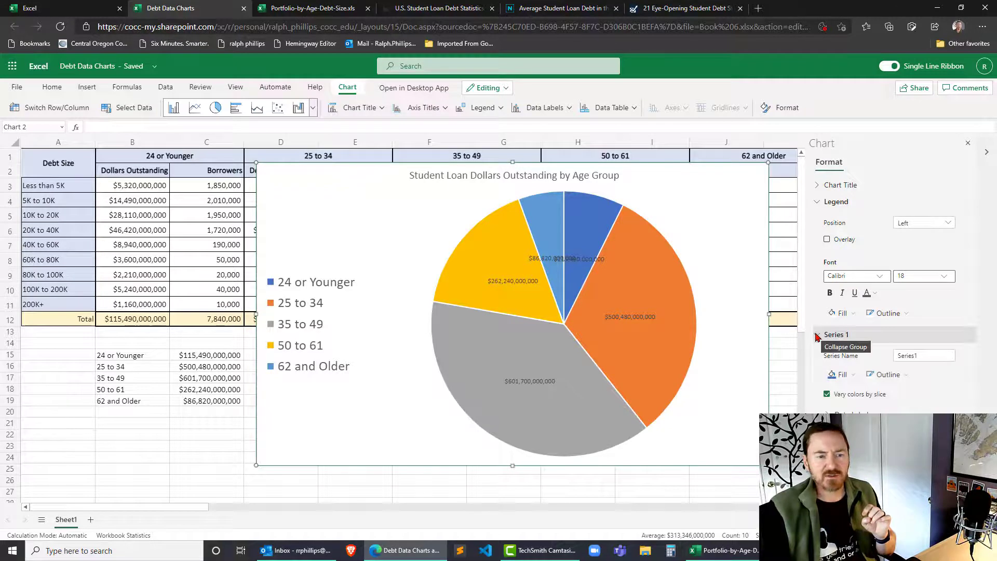
scroll(926, 376, down, 3)
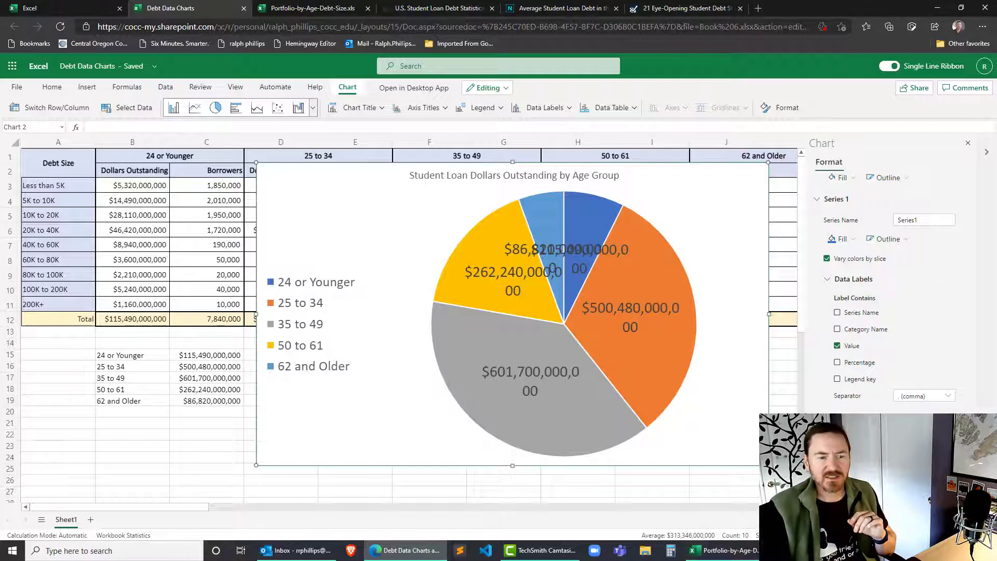
click(923, 413)
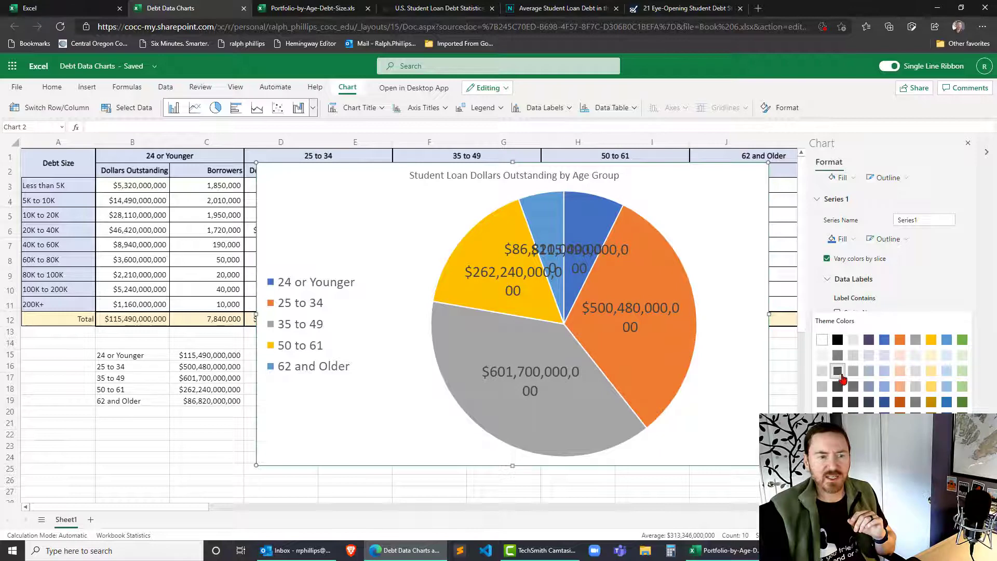
click(822, 341)
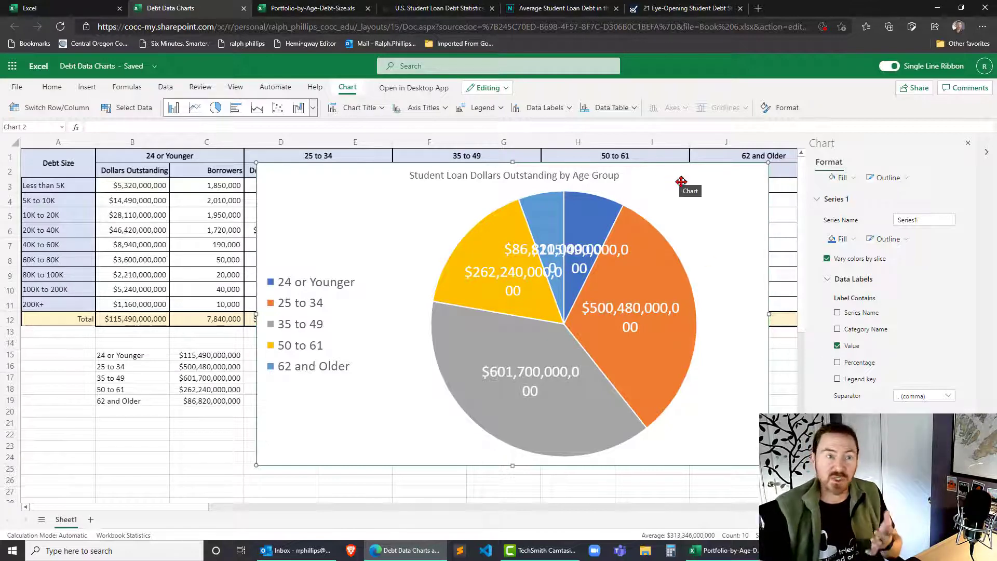
Move the chart right and down and inspect the 24 or Younger total in C15
mouse_move(690, 189)
mouse_down()
mouse_move(798, 206)
mouse_move(745, 229)
mouse_up()
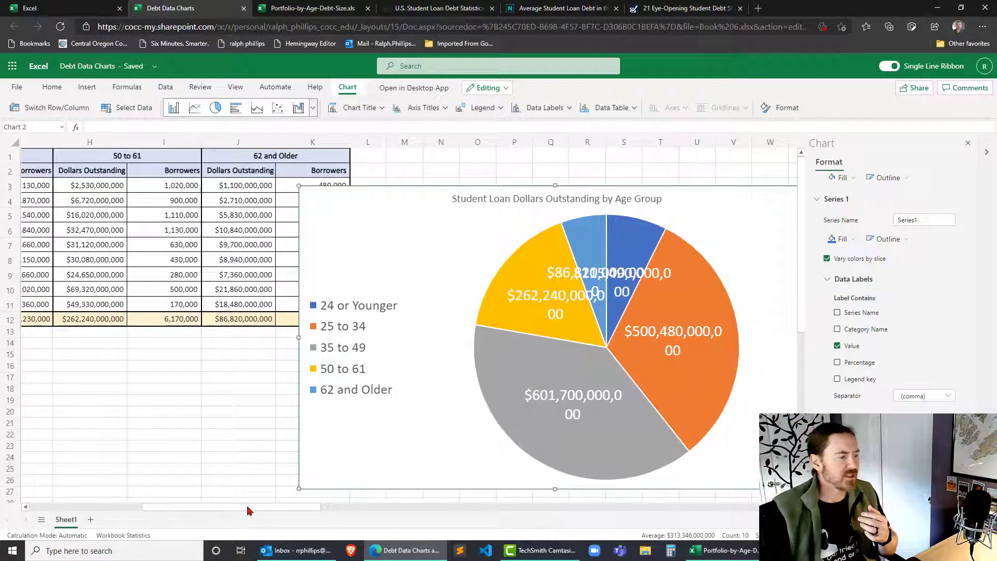
drag(247, 507, 75, 507)
click(293, 443)
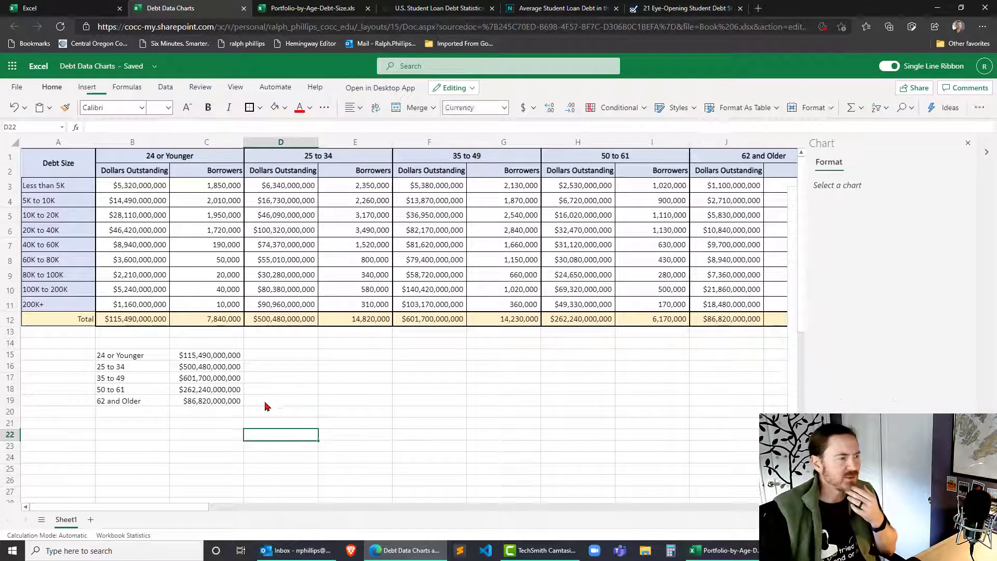
click(228, 357)
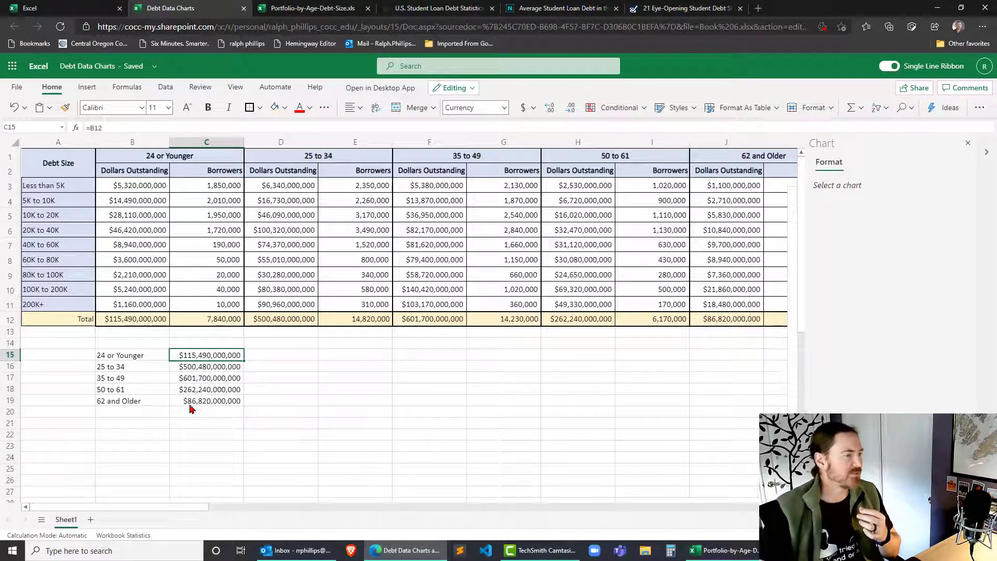
click(285, 412)
Enter =C15/1000000 in D15 to show the total in millions, $115,490
click(282, 357)
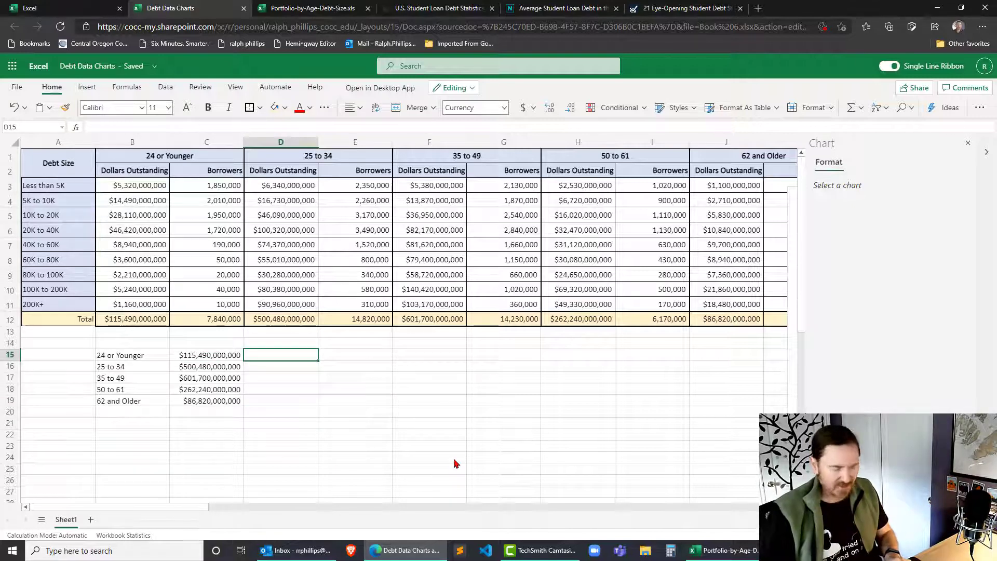
text(=)
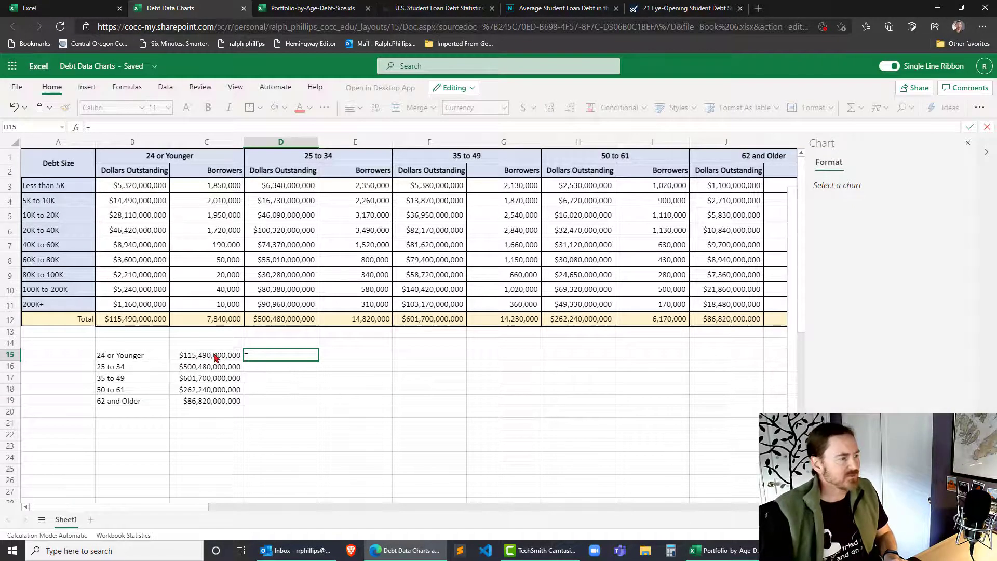
click(215, 357)
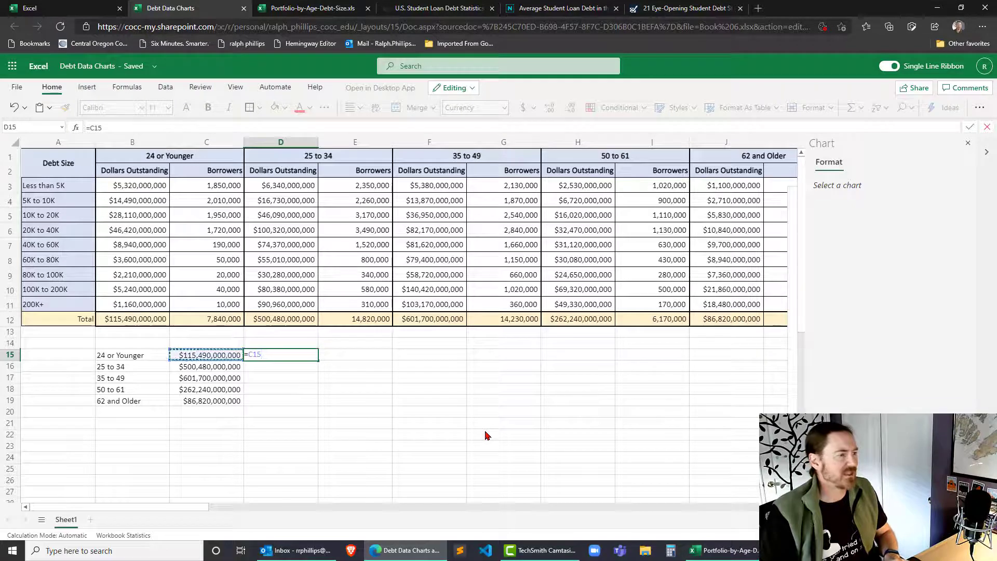
text(/1000000)
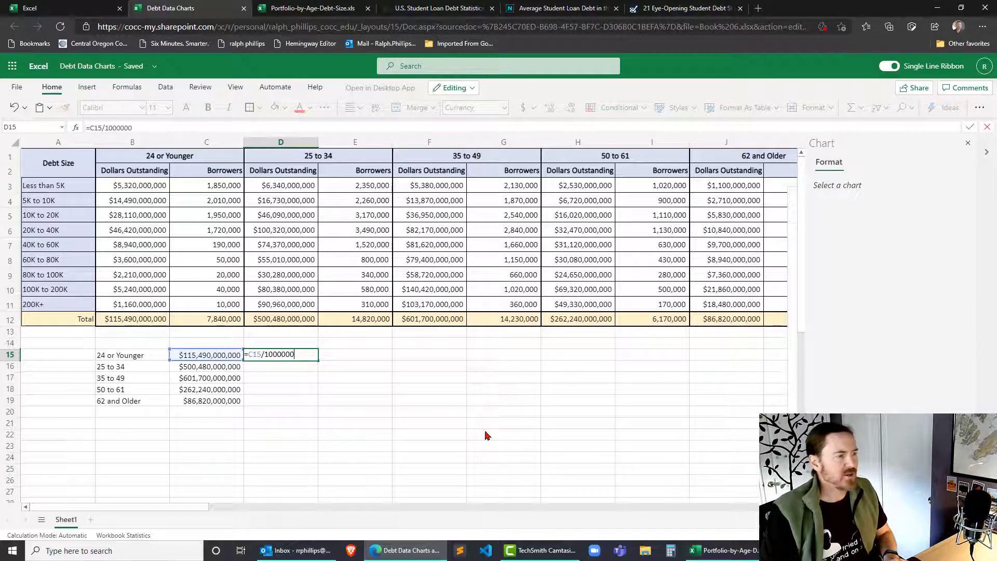
key(Return)
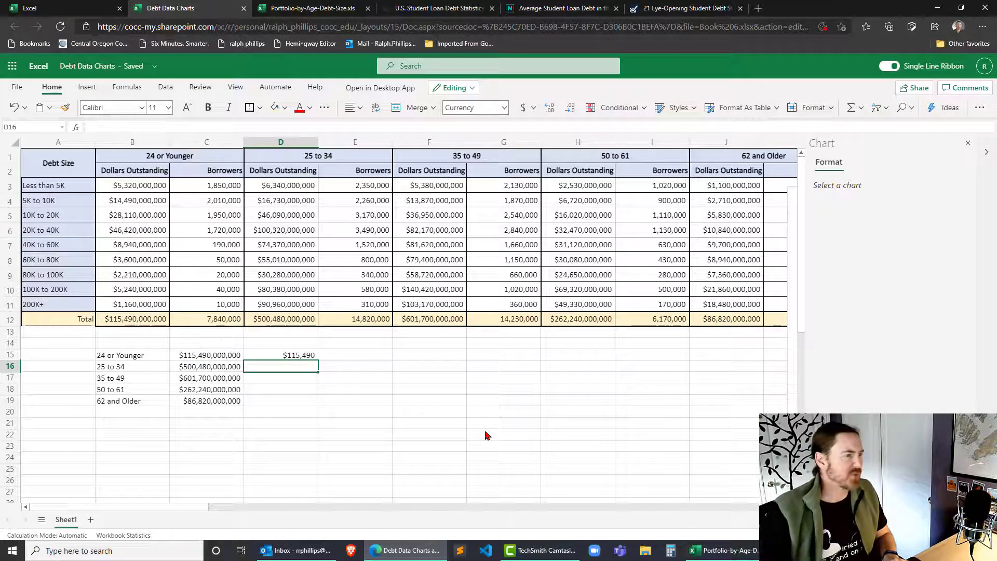
click(295, 358)
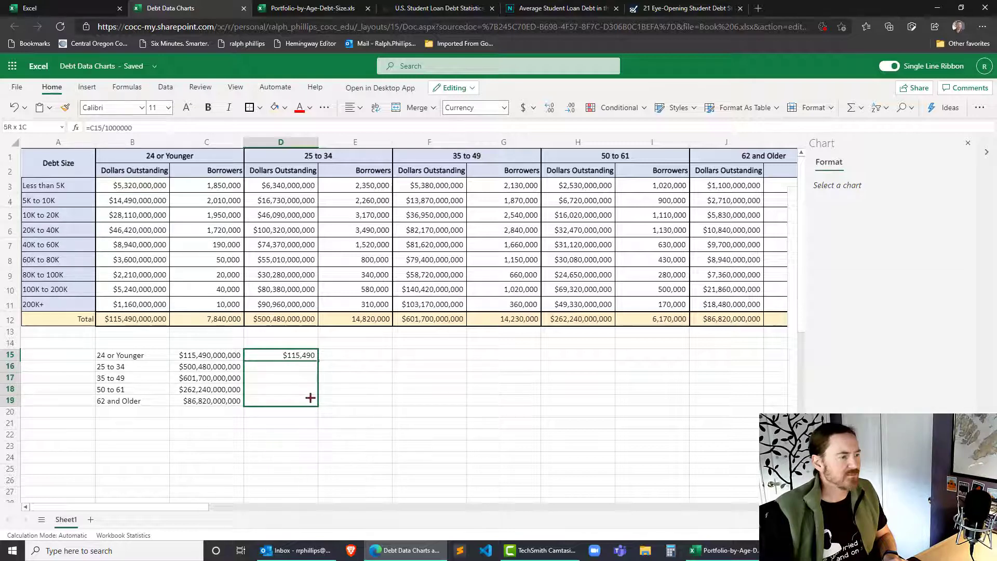
drag(319, 364, 313, 399)
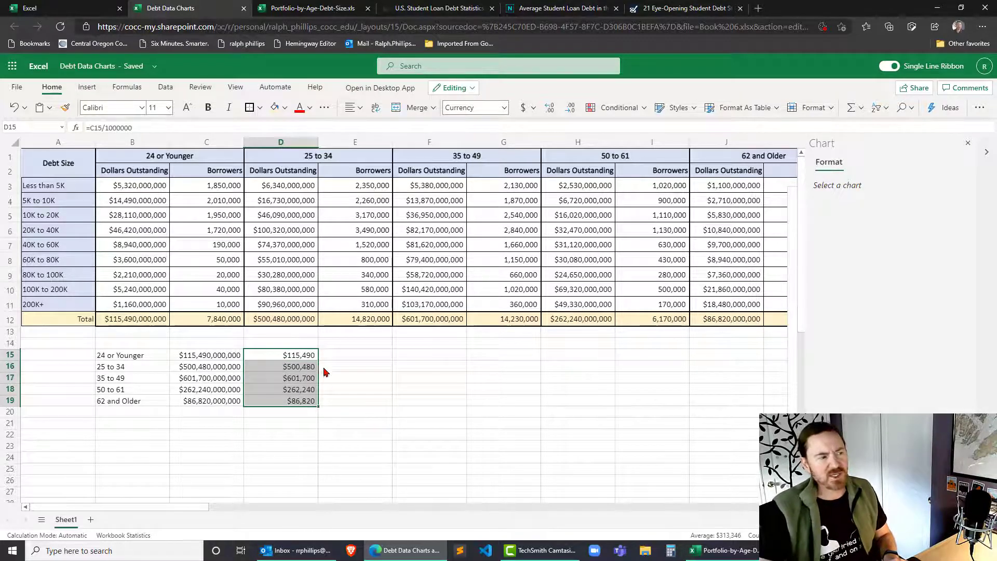
click(294, 357)
double_click(295, 358)
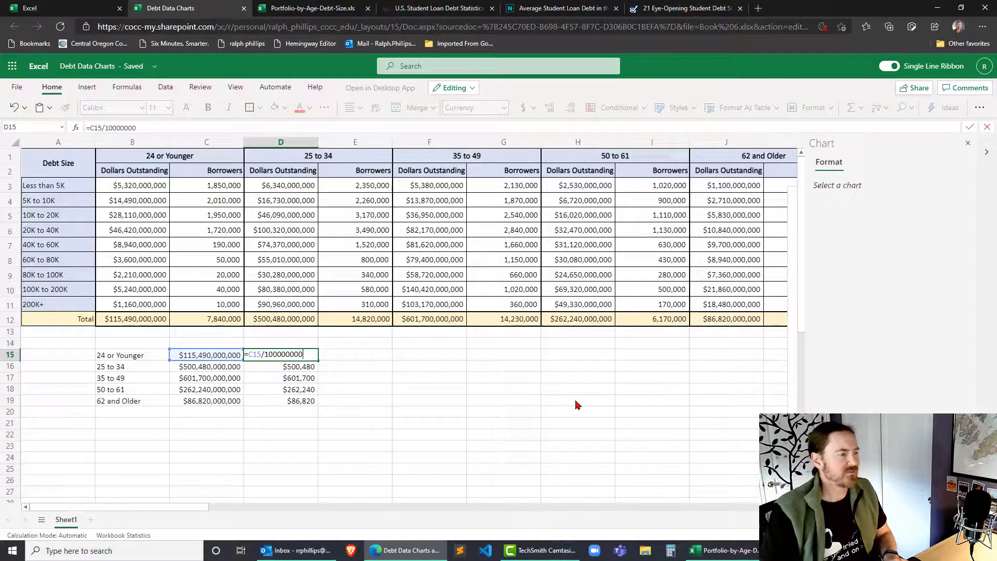
text(0)
key(Return)
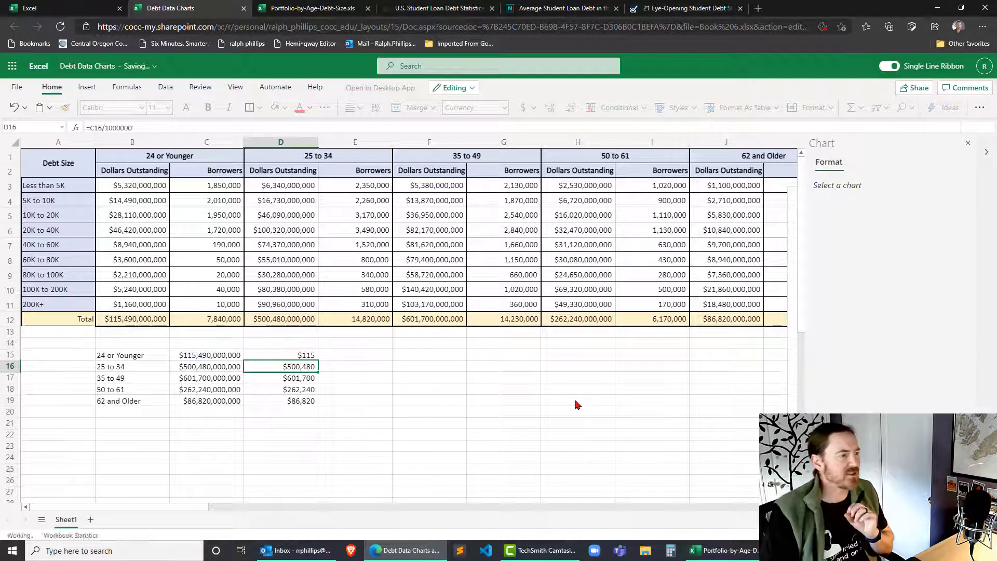
Fill the billions formula through D19 ($115, $500, $602, $262, $87) and copy D15:D19
click(306, 356)
drag(318, 358, 321, 406)
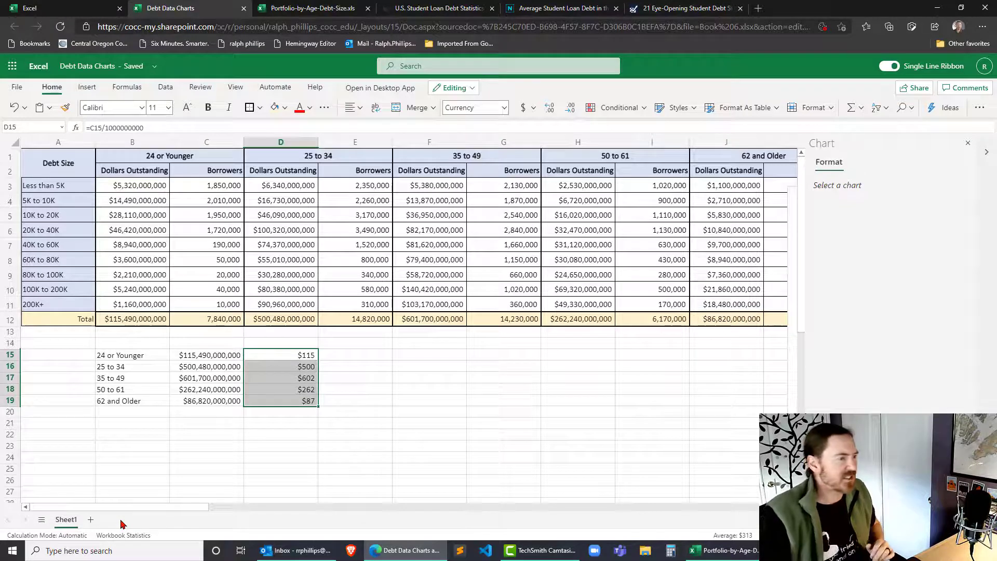
key(ctrl+c)
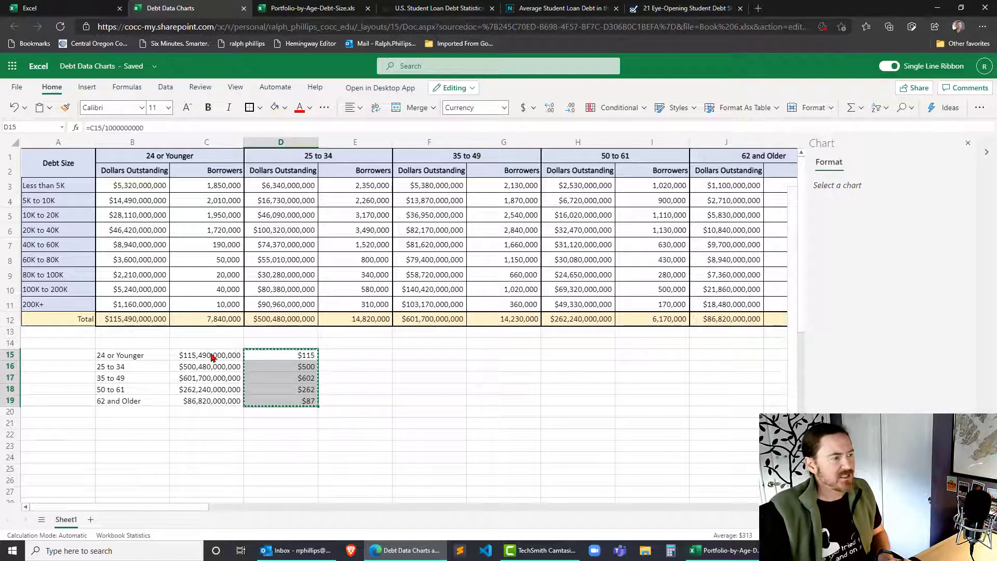
Paste the billion values over the dollar totals in C15:C19 using Paste Values
drag(212, 356, 206, 401)
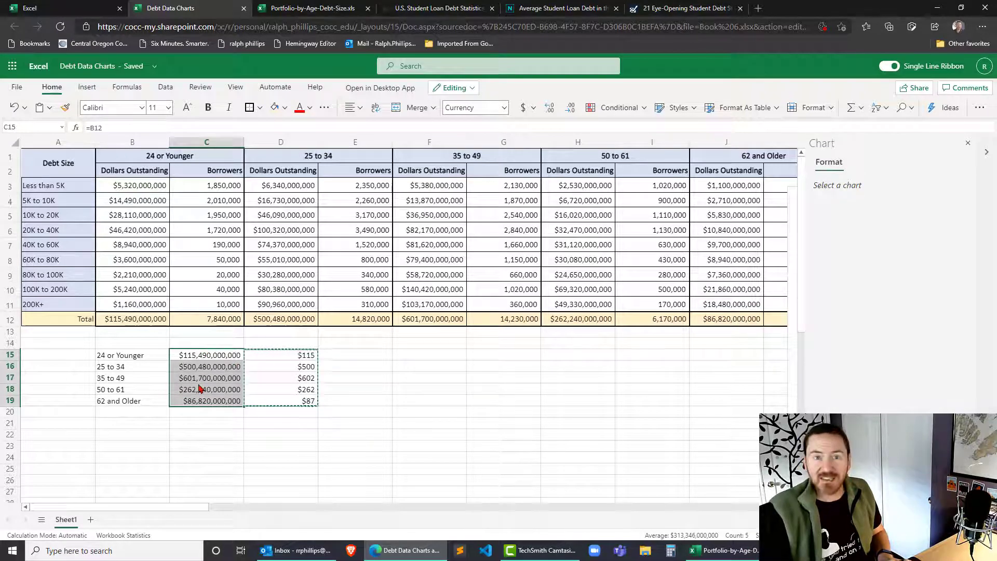
click(50, 108)
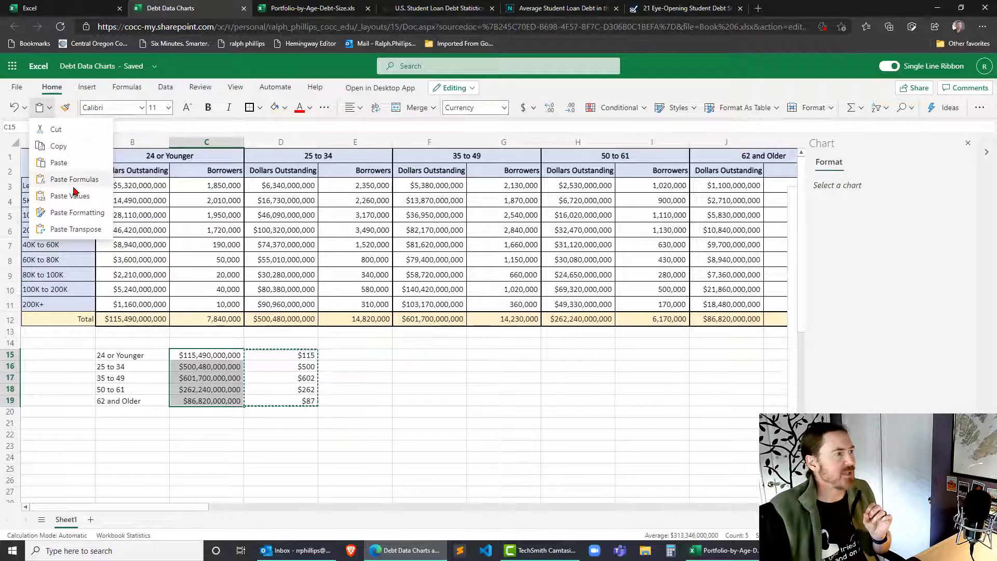
click(79, 201)
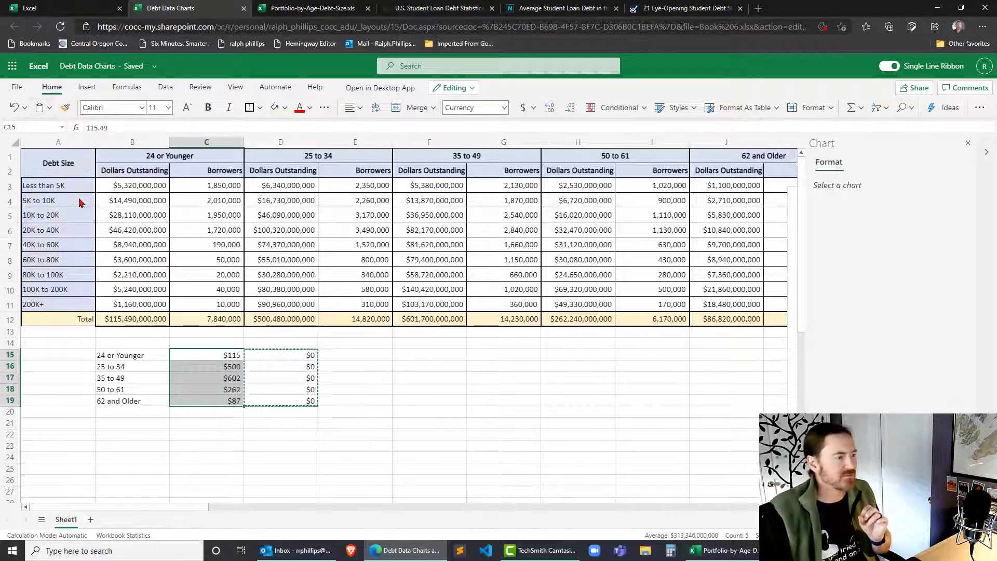
Select the age labels and billion values in B15:C19
click(194, 390)
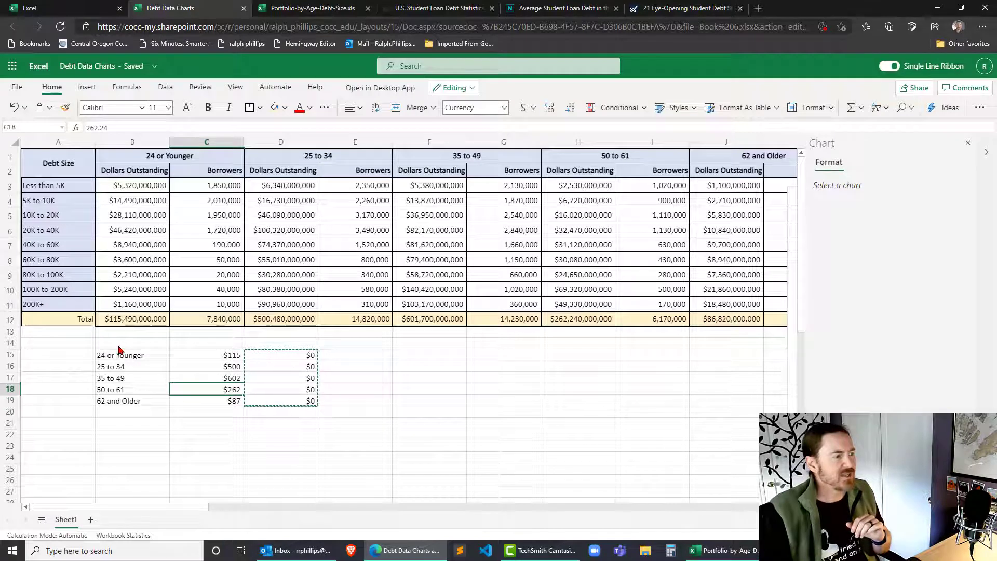
click(141, 360)
drag(141, 363, 223, 400)
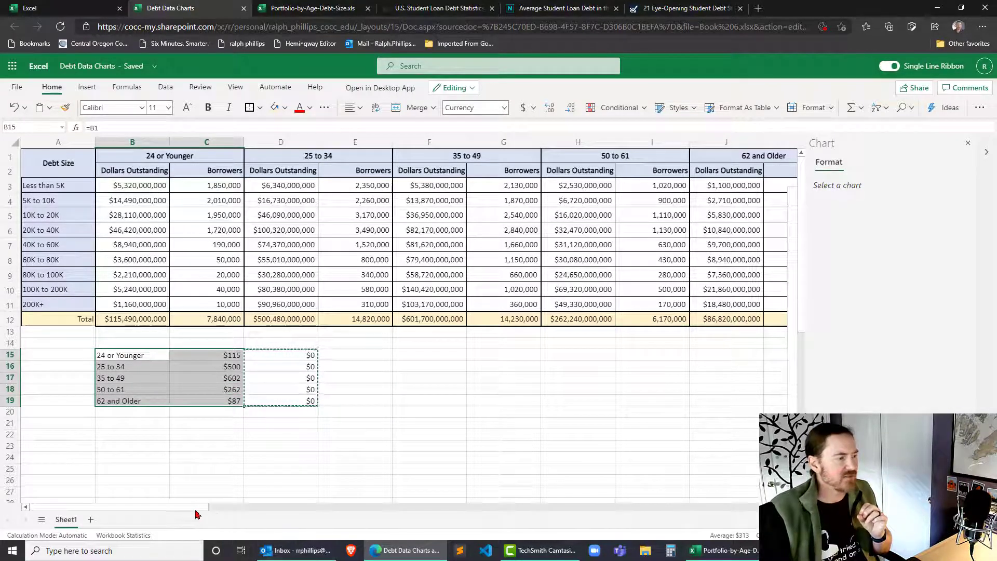
Drag the pie chart left so it sits over the data table
click(212, 512)
drag(212, 513, 322, 508)
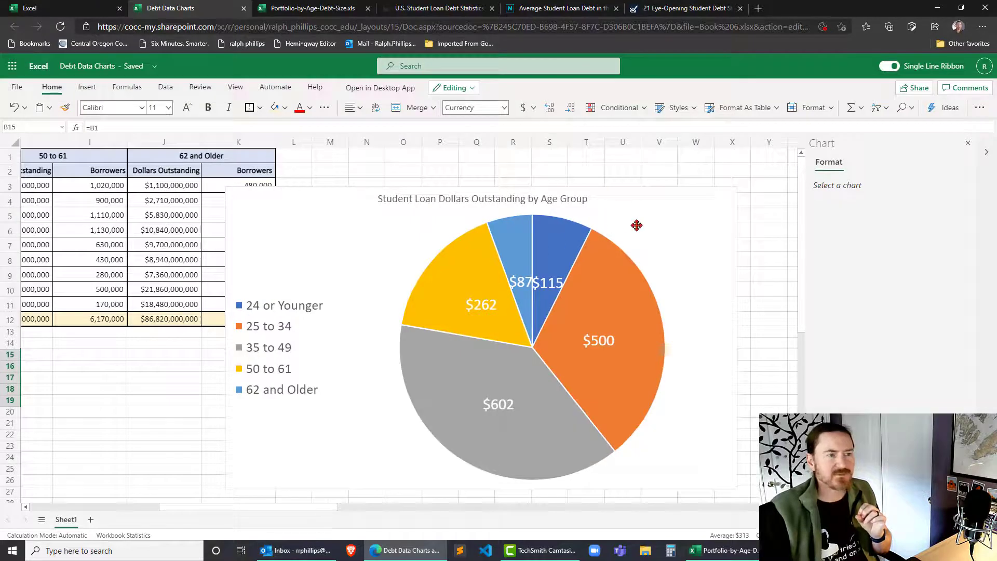
click(573, 225)
drag(573, 225, 409, 192)
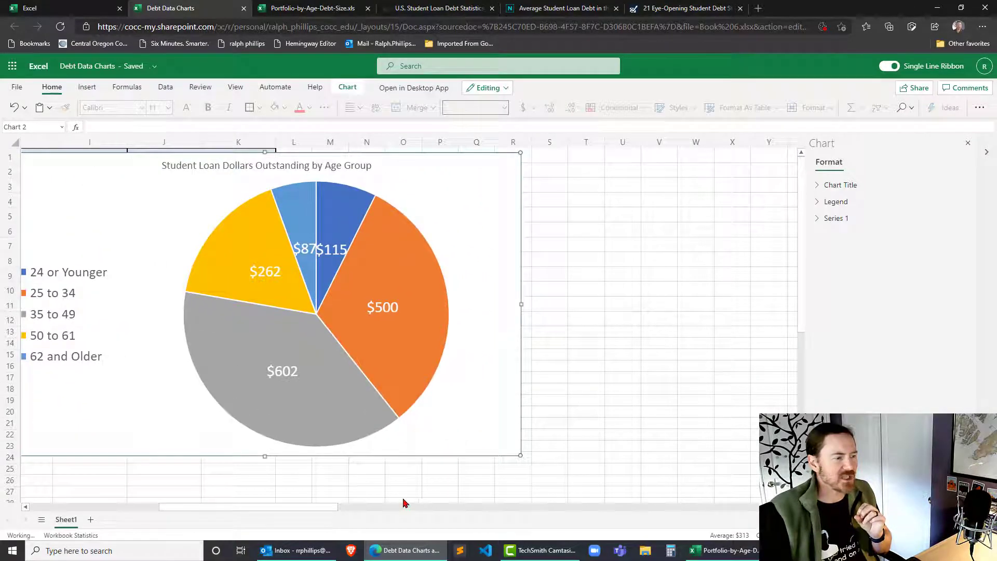
drag(327, 510, 281, 511)
drag(465, 232, 315, 221)
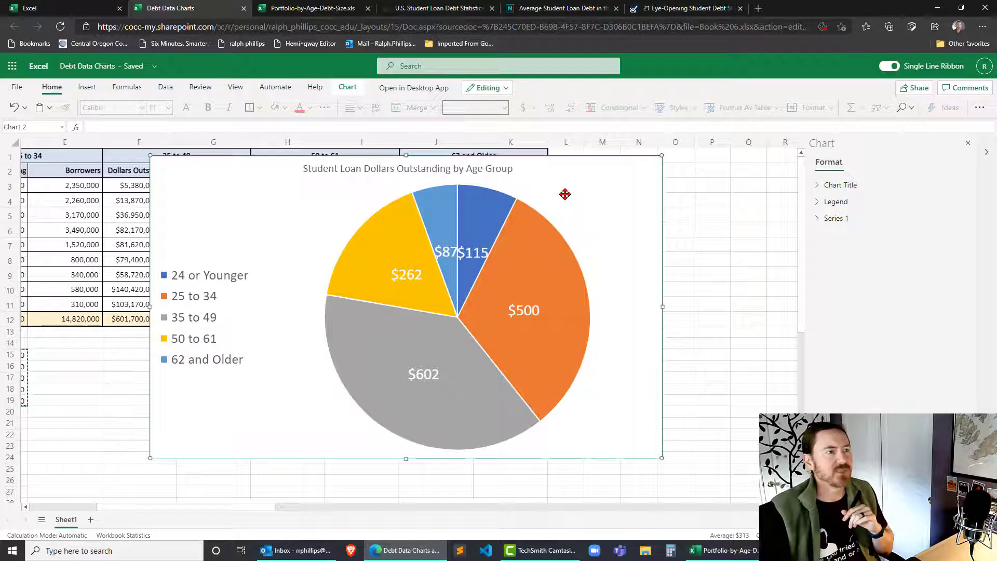
Set the pie's data labels to Best Fit placement from the Chart tab
click(348, 87)
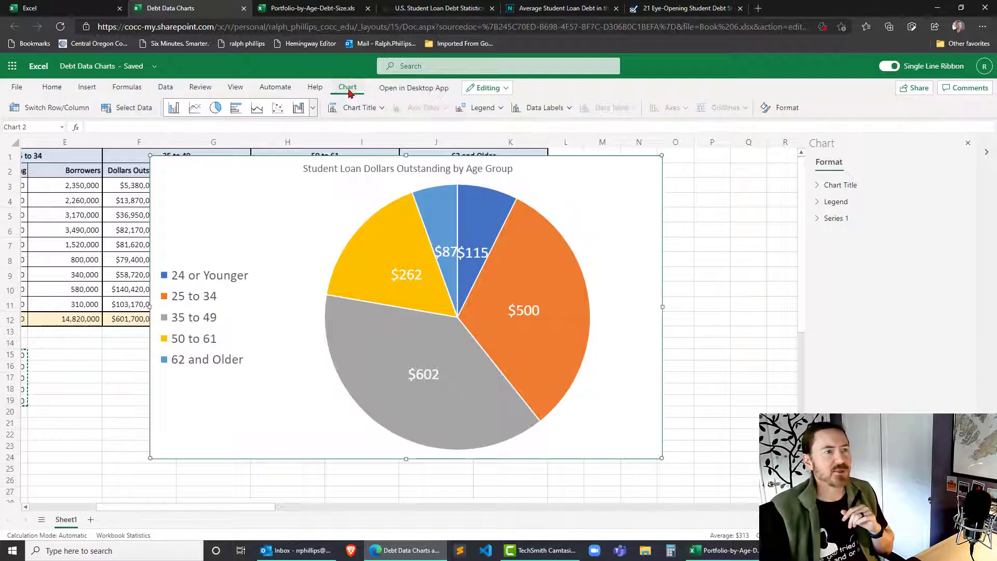
click(558, 112)
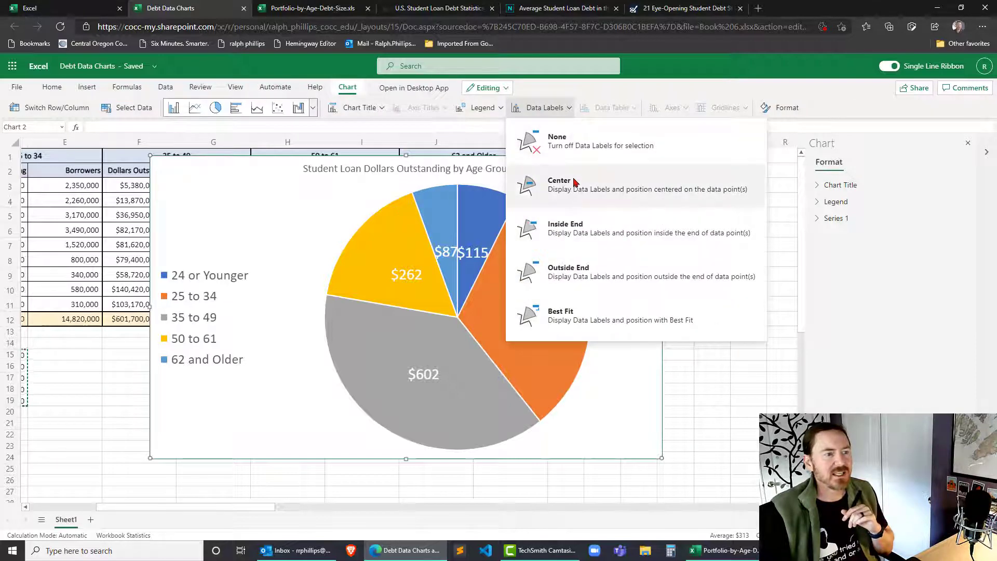
click(569, 323)
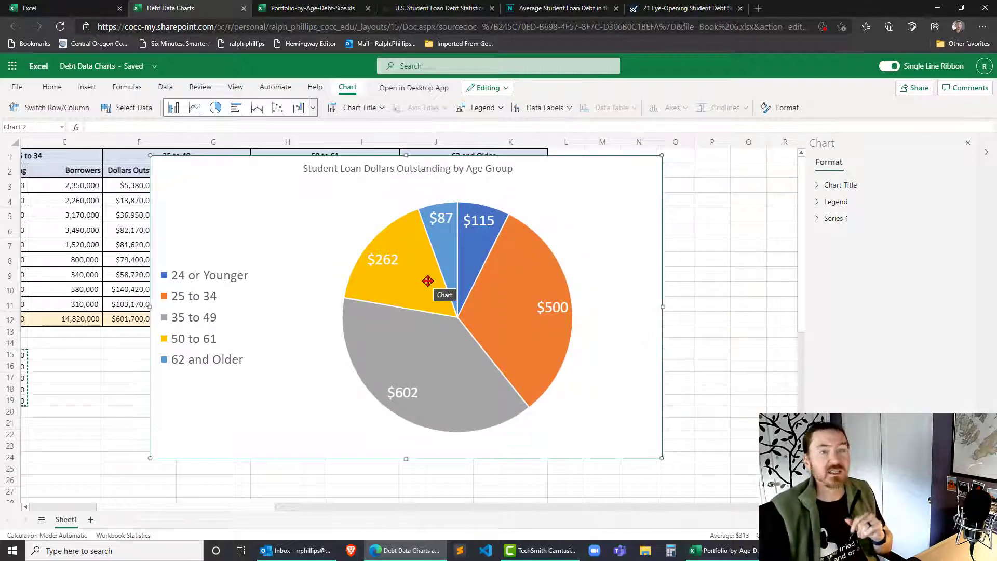
Retitle the chart 'Student Loan Dollars Outstanding by Age Group (in billions)'
click(359, 109)
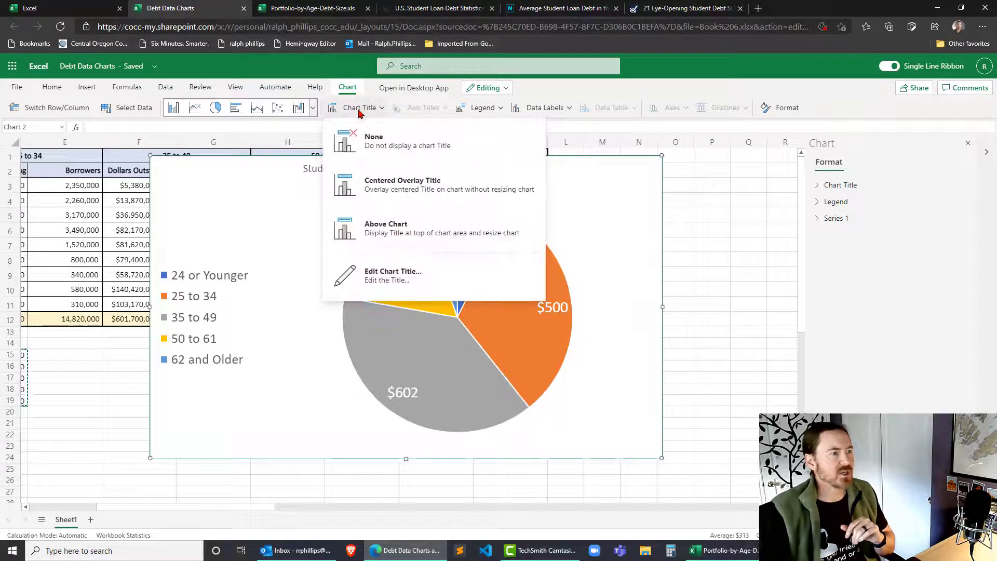
click(412, 274)
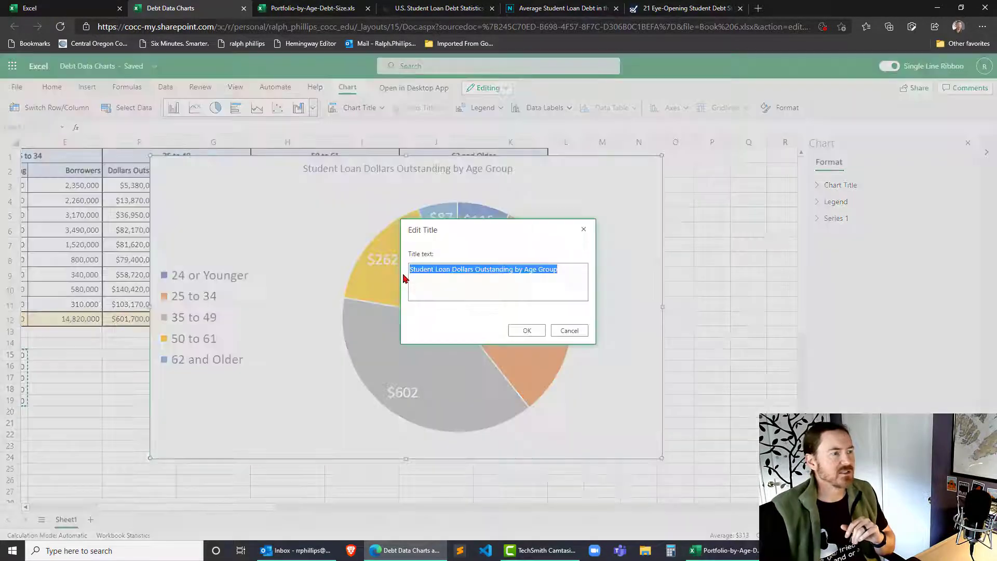
click(568, 265)
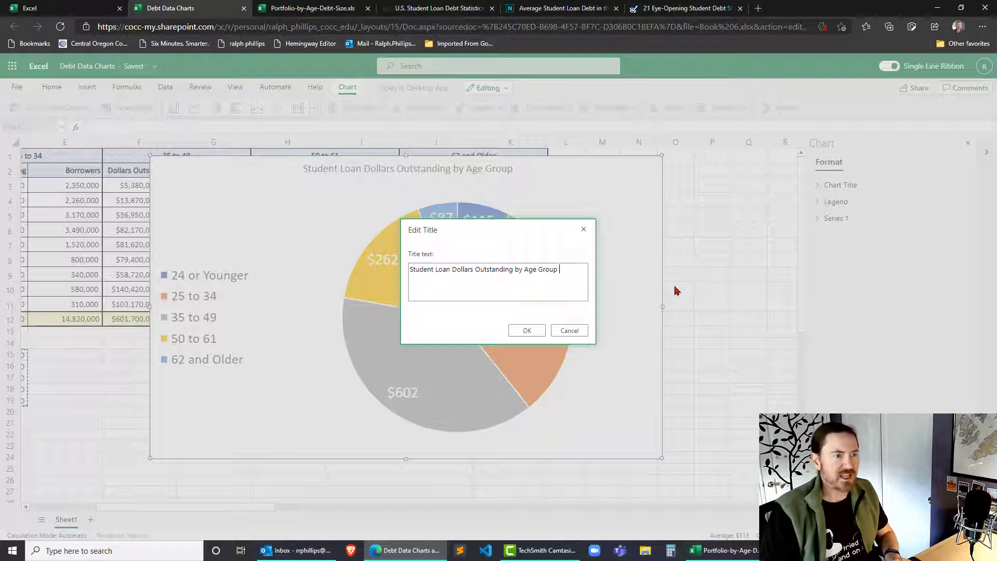
text((inbillions)
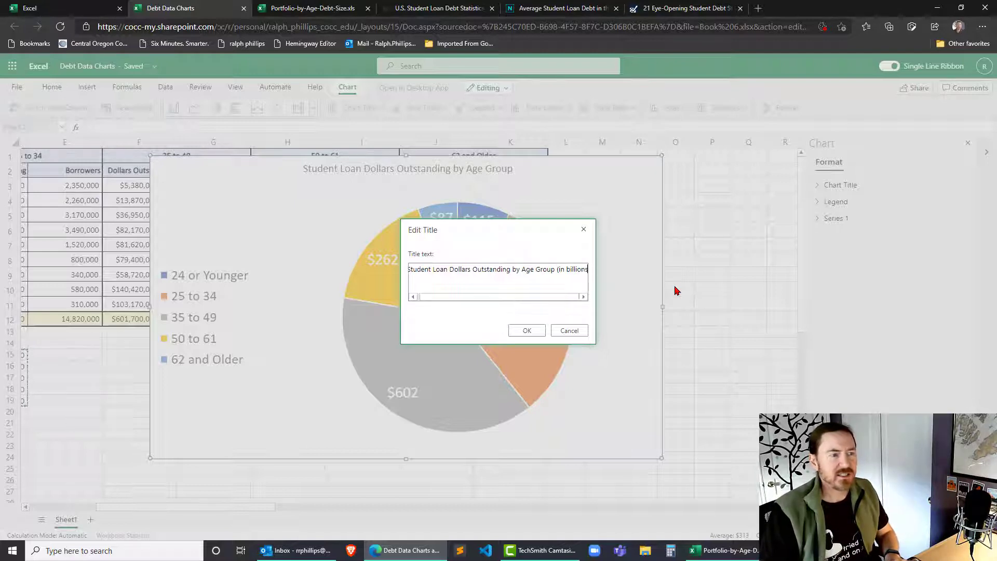
text())
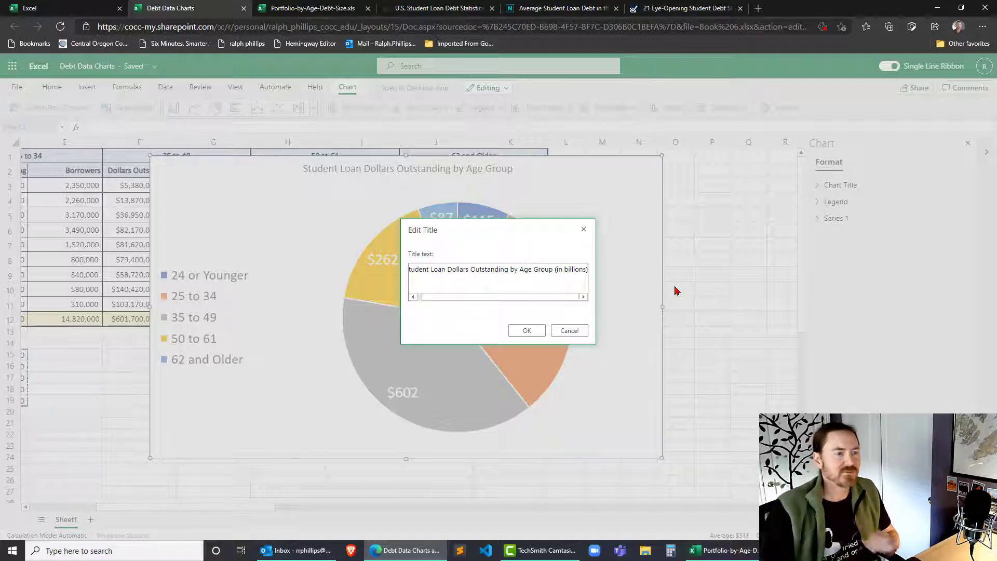
click(530, 330)
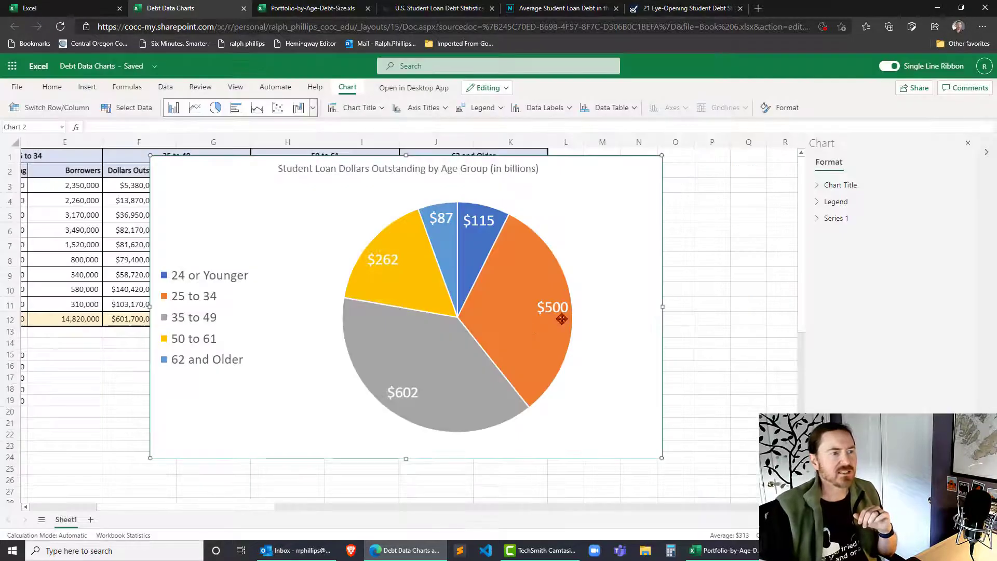